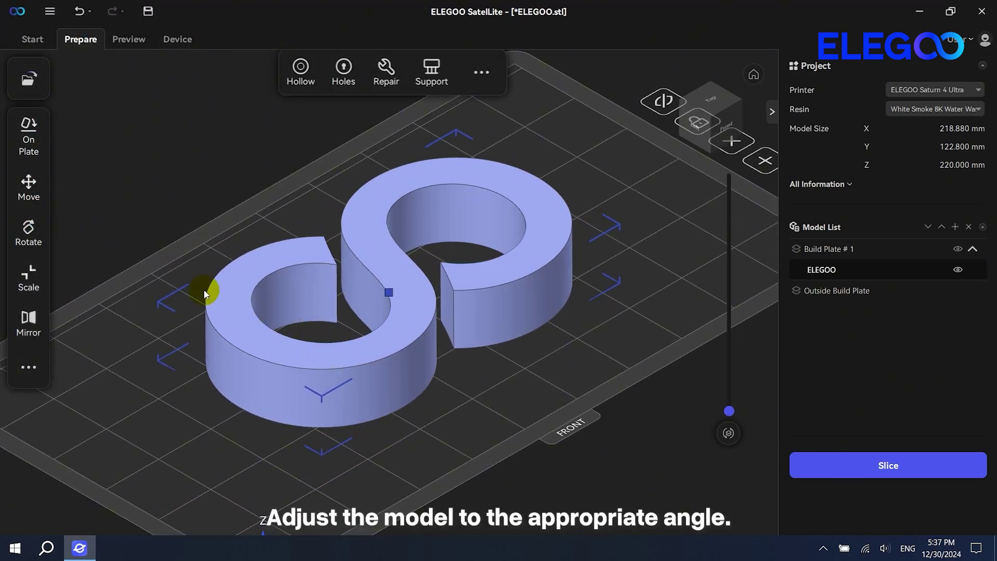
Step: Rotate the ELEGOO model 45° about X and 30° about Y, and restore the home view
click(28, 231)
click(184, 136)
click(140, 164)
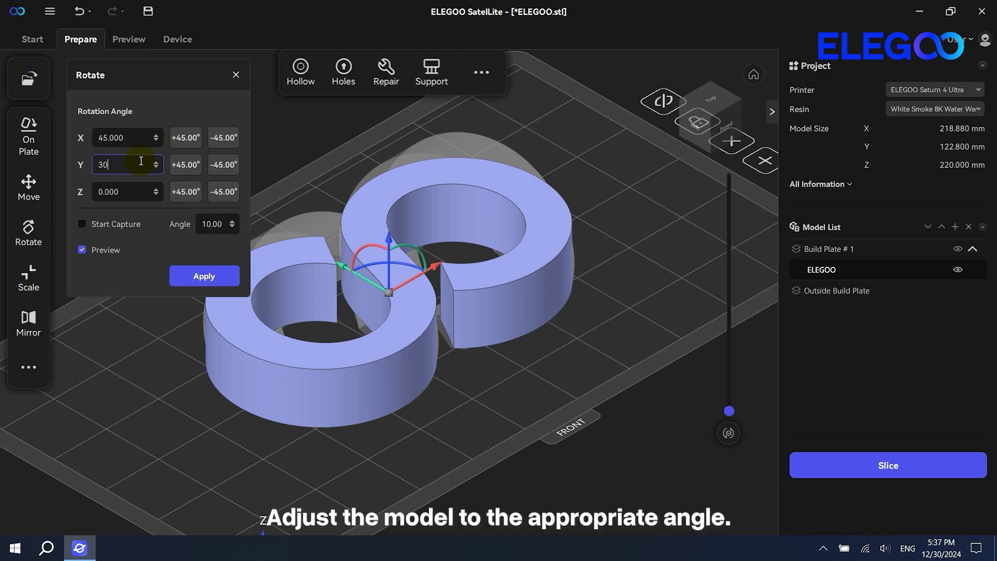
click(203, 276)
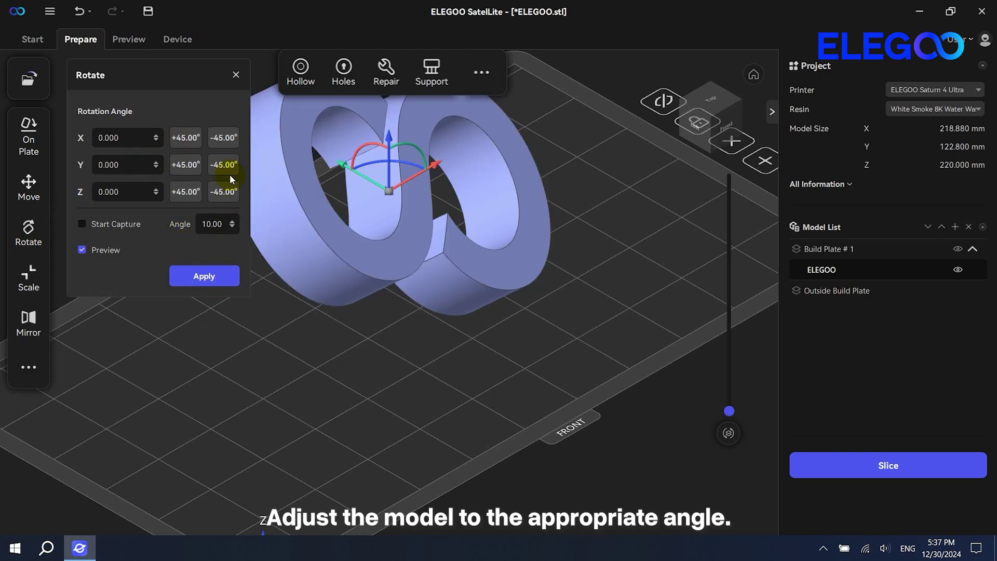
click(236, 75)
click(754, 75)
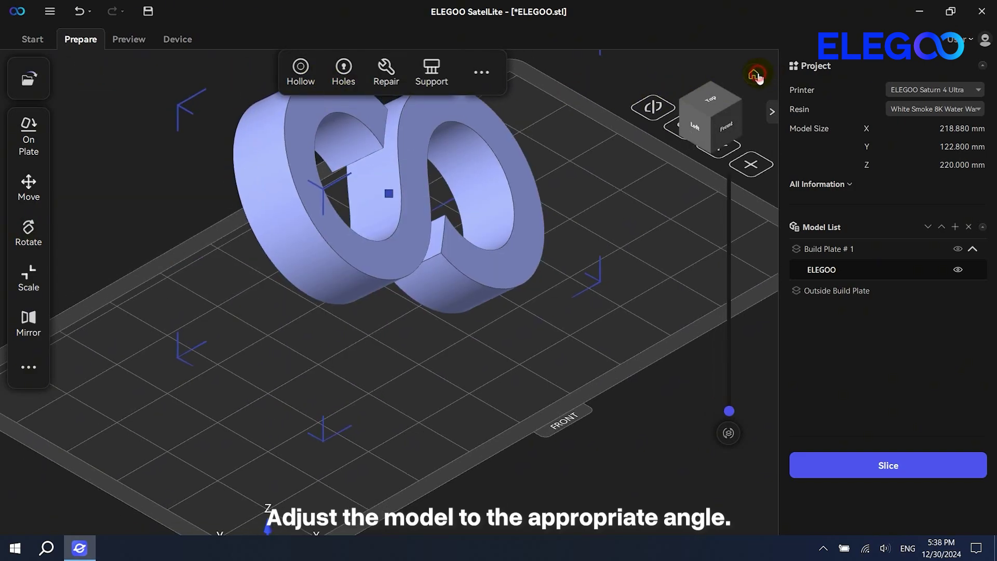
Step: Try inward hollowing with a 1 mm shell, inspect the cross-section at about 16 mm height, and undo the hollowing
click(300, 70)
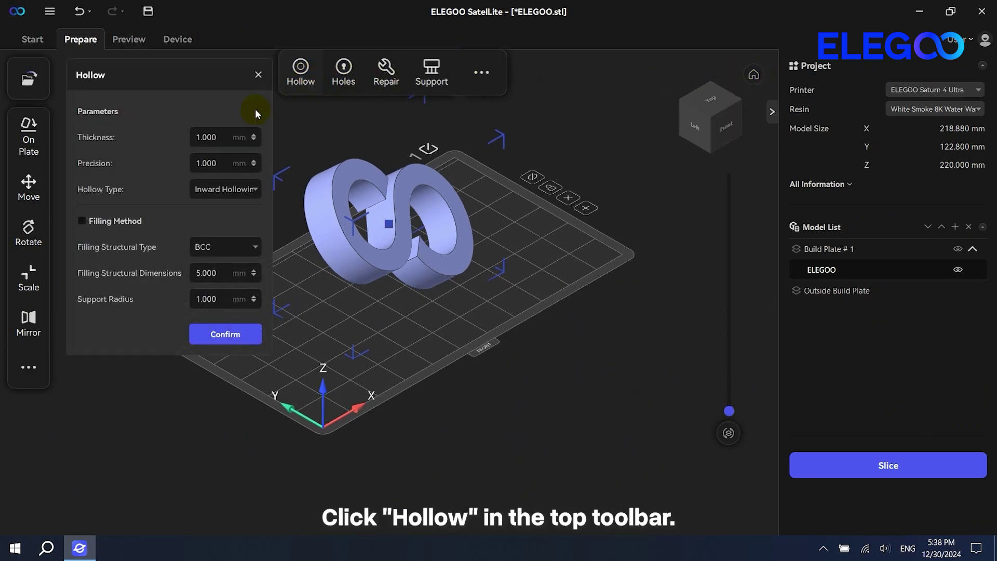
click(216, 337)
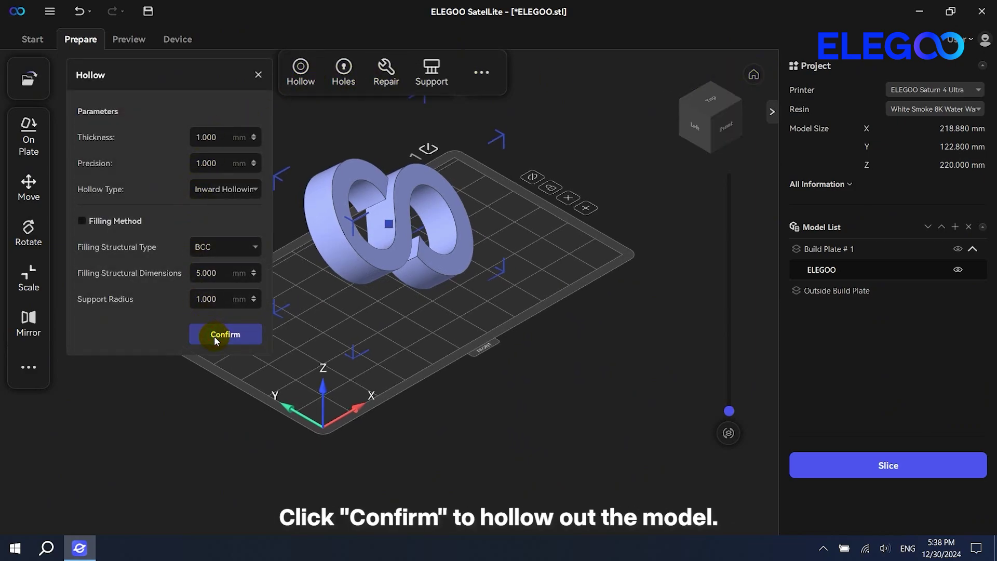
drag(730, 406, 743, 363)
scroll(548, 323, up, 5)
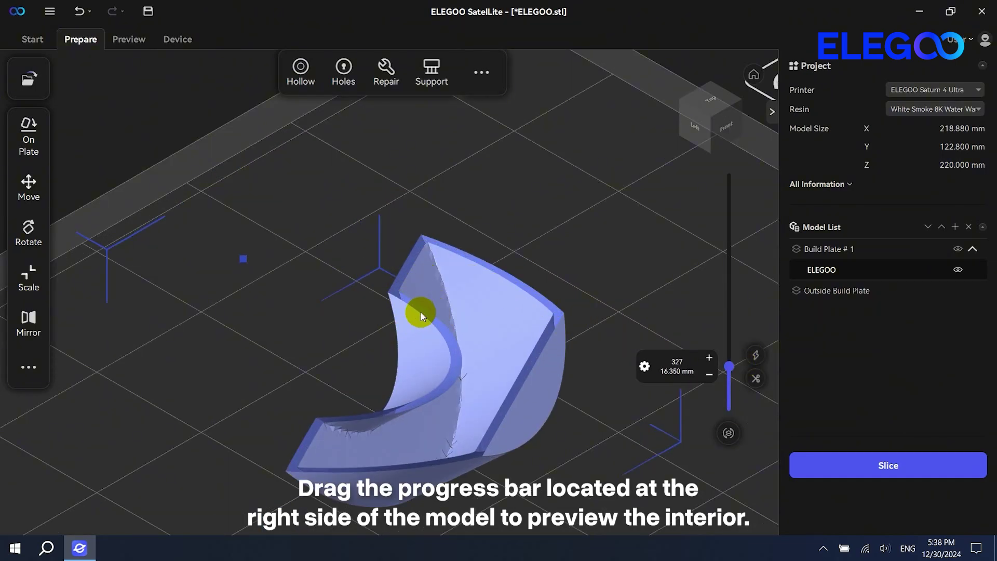
click(79, 11)
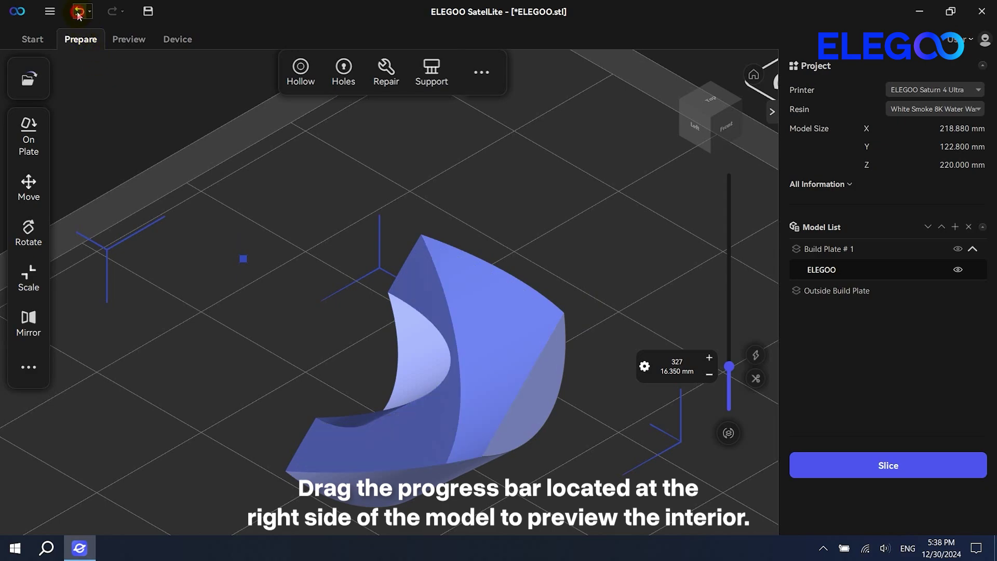
Step: Set the hollowing thickness to 2 mm, hollow the model inward, and undo the hollowing
click(300, 69)
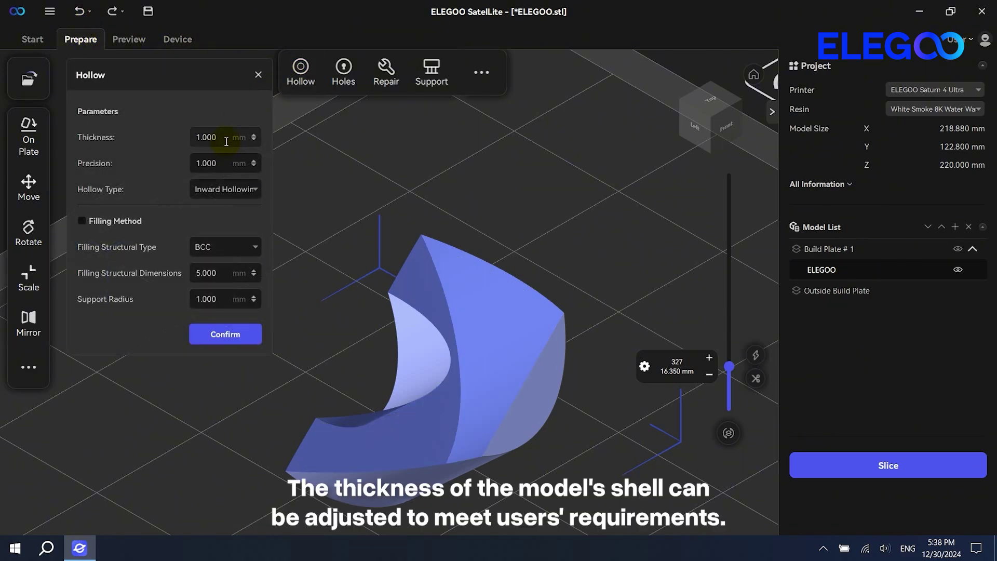
drag(226, 141, 198, 139)
click(229, 334)
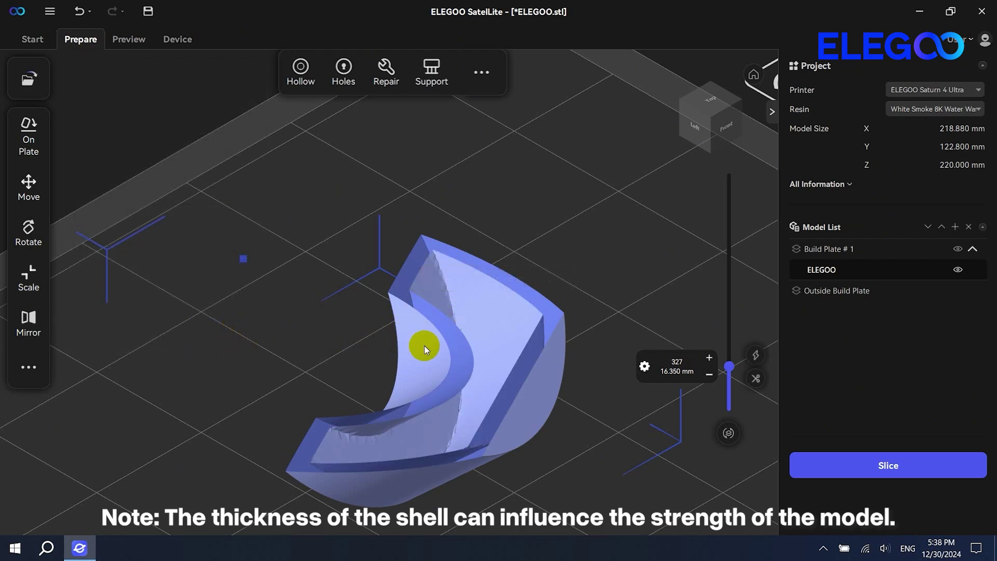
click(89, 15)
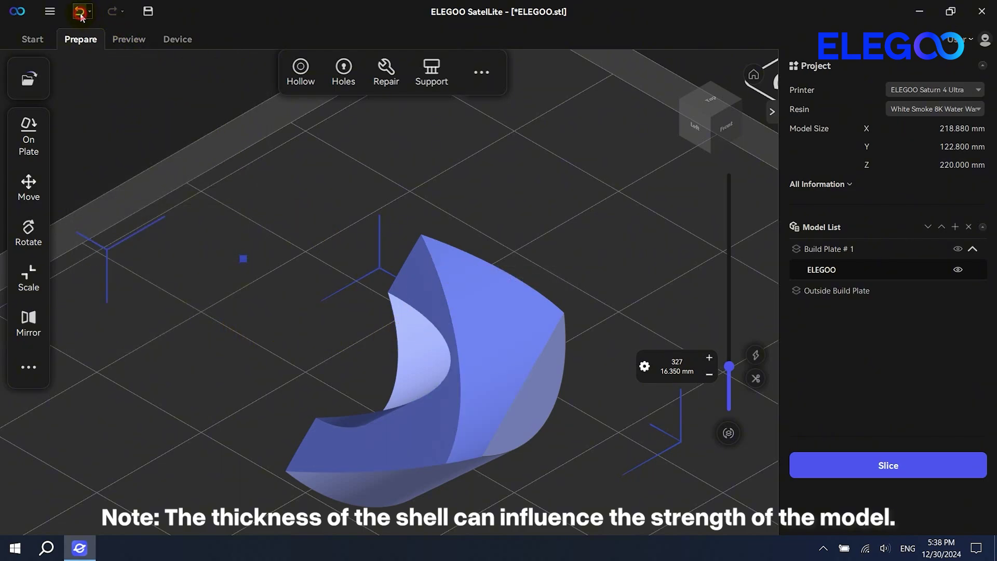
Step: Try hollowing with a BCC filling structure, inspect the section at about 23 mm height, and undo it
click(294, 73)
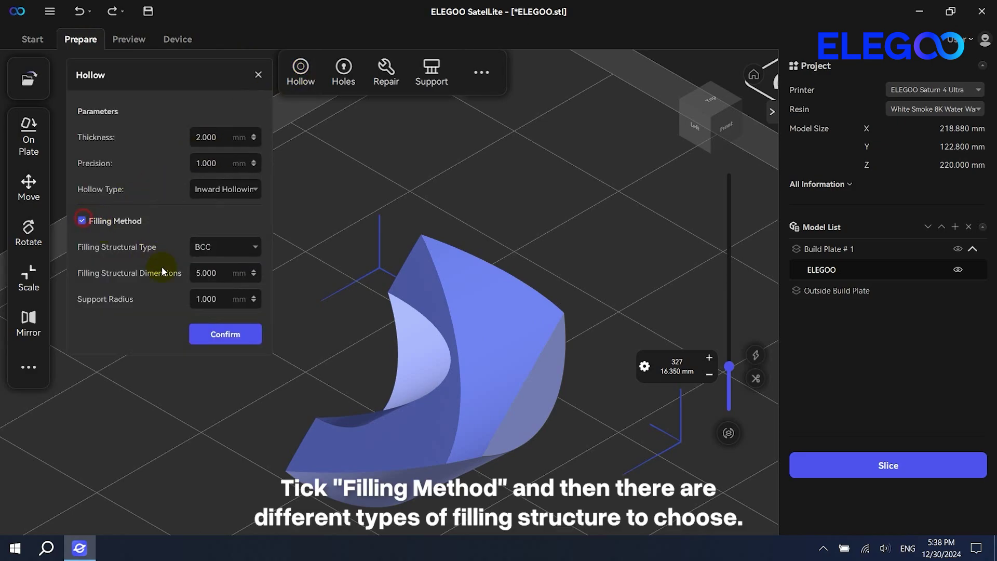
click(218, 335)
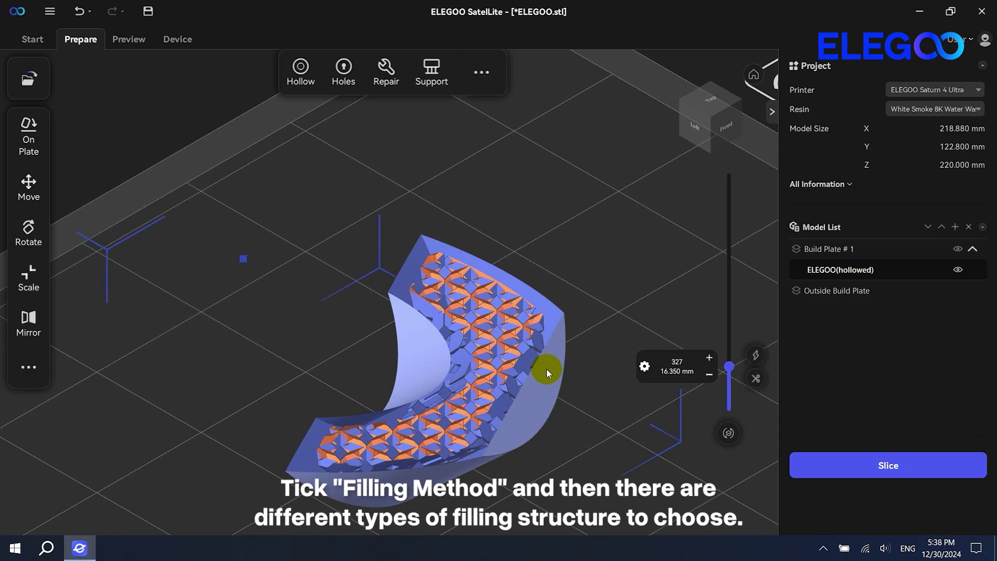
drag(730, 366, 747, 347)
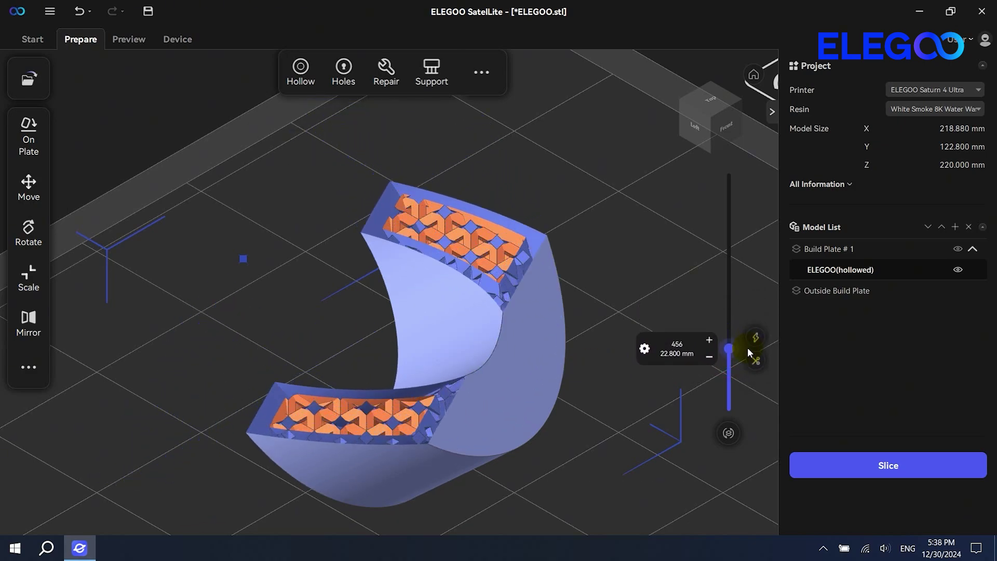
click(80, 12)
Step: Hollow the model inward with a 2 mm shell and no filling, and restore the full-height home view
click(303, 76)
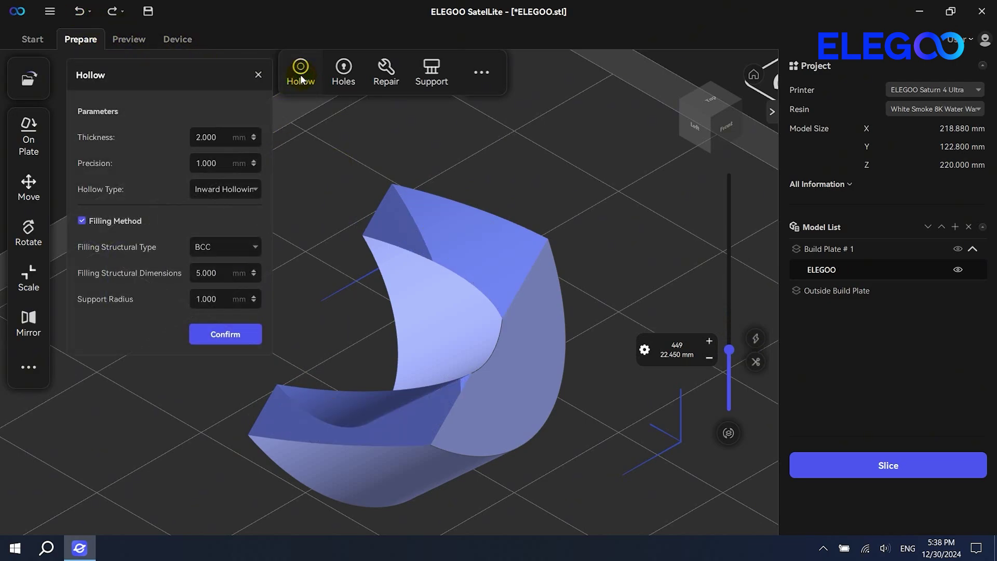
click(208, 340)
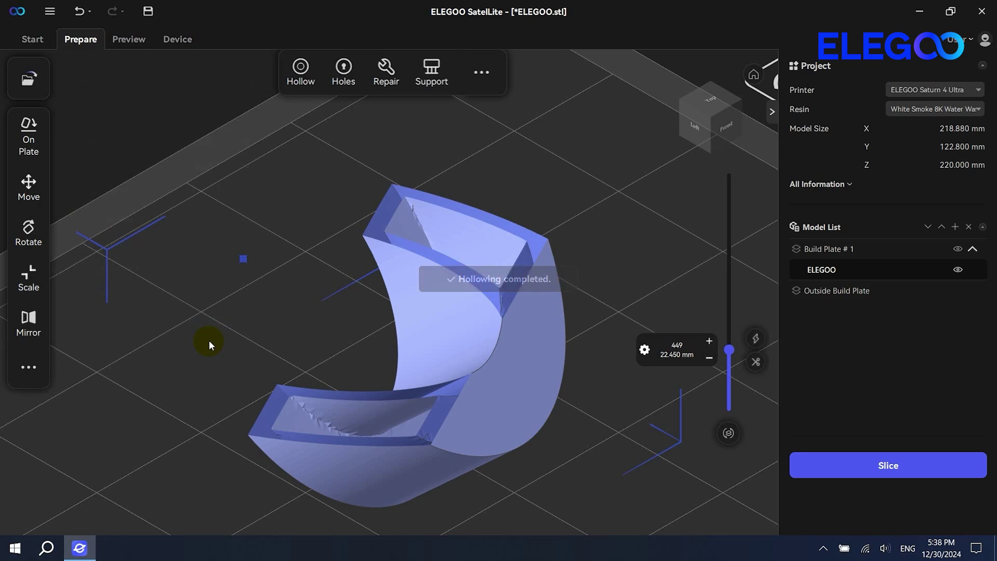
click(753, 75)
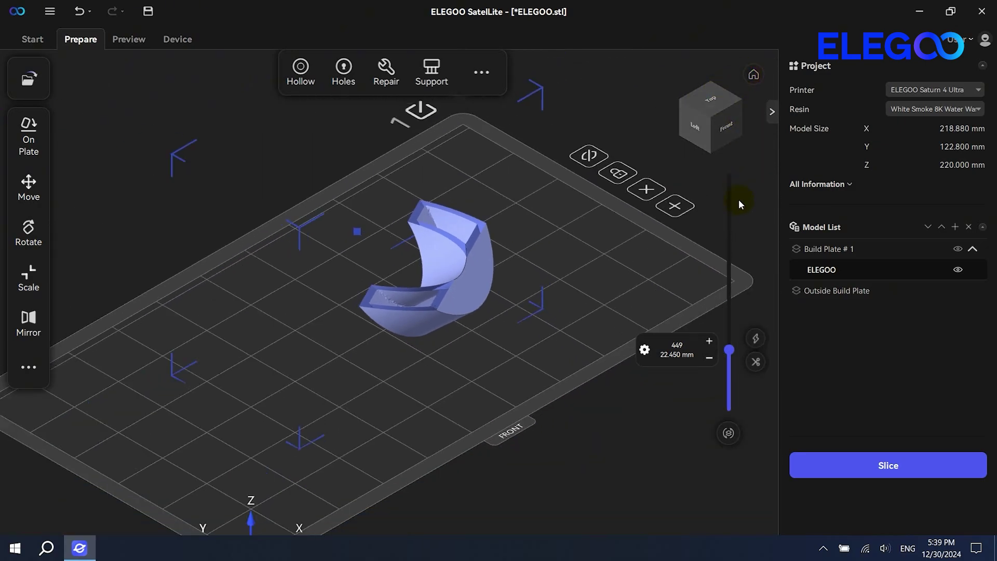
drag(729, 349, 727, 149)
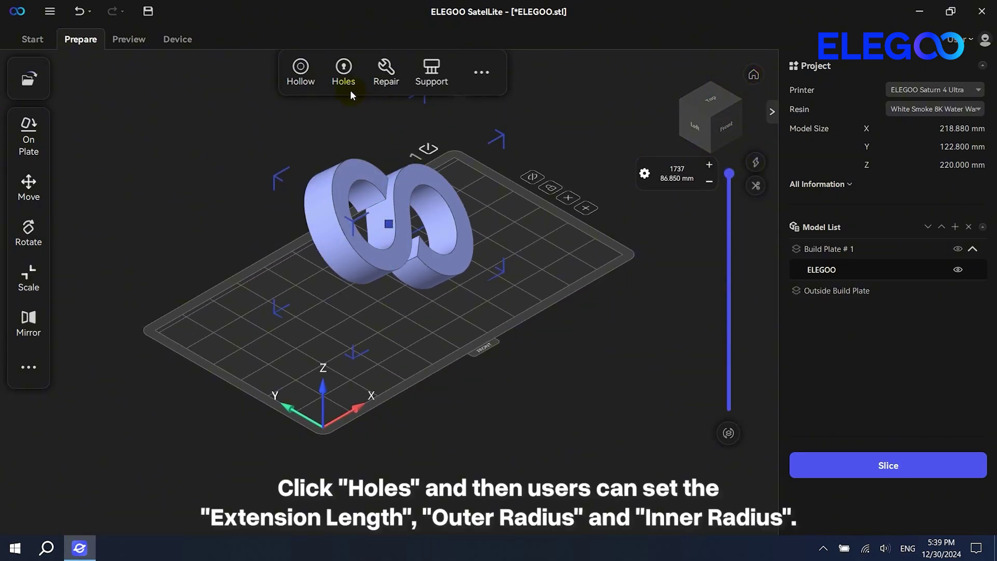
Step: Set the hole extension length to 4 mm and place an inward hole on the upper outer curved side of the model
click(345, 73)
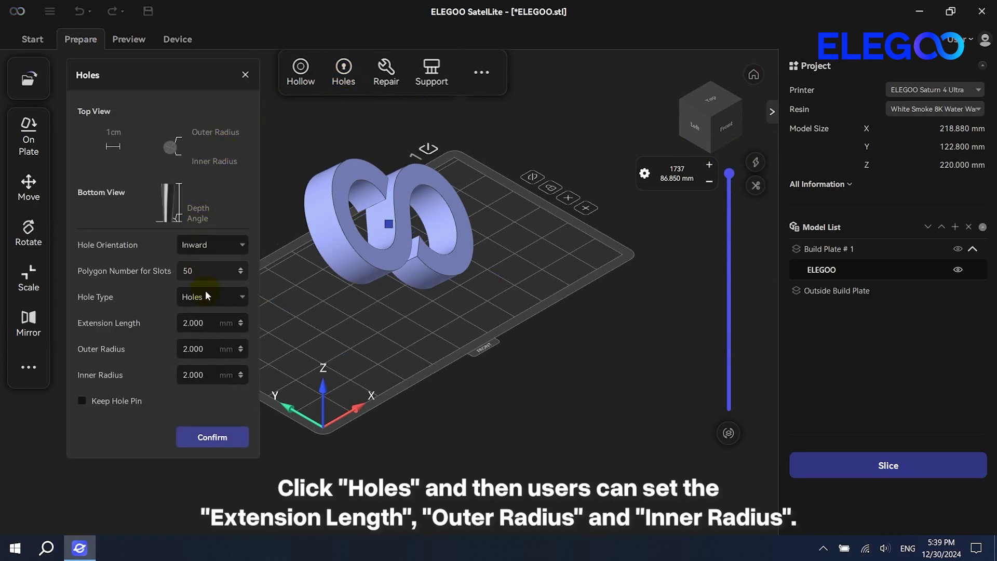
click(210, 323)
scroll(326, 215, up, 5)
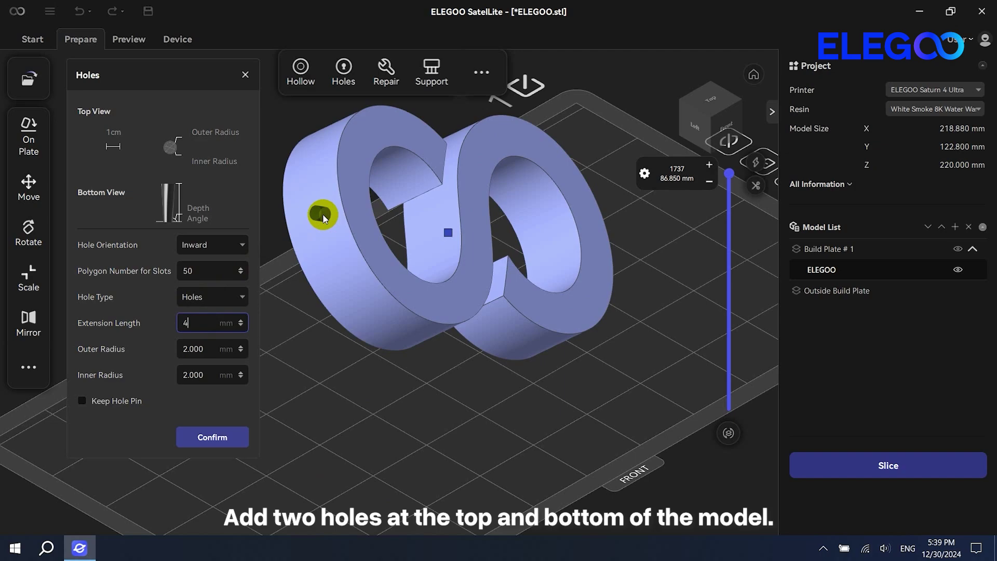
click(316, 214)
Step: Place a second inward hole near the model's lowest part and apply both holes
scroll(574, 273, down, 5)
right_drag(630, 294, 558, 240)
scroll(570, 282, up, 4)
click(558, 257)
right_drag(590, 297, 723, 326)
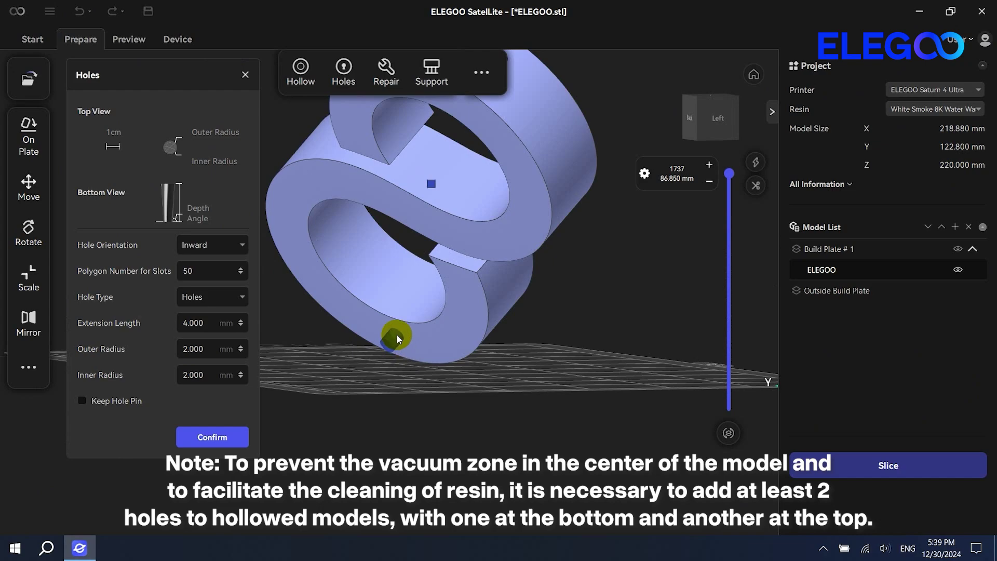
right_drag(577, 334, 507, 349)
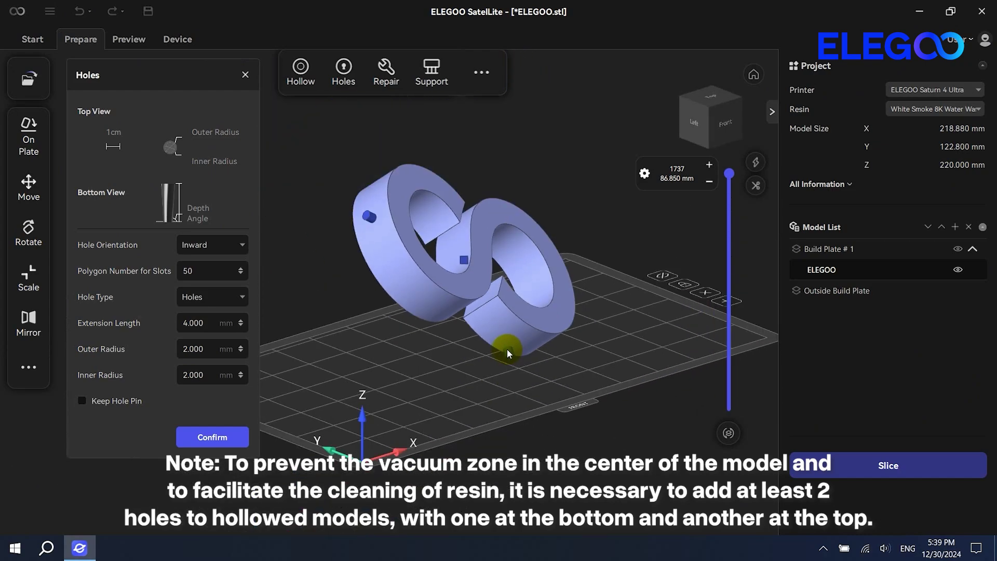
click(233, 435)
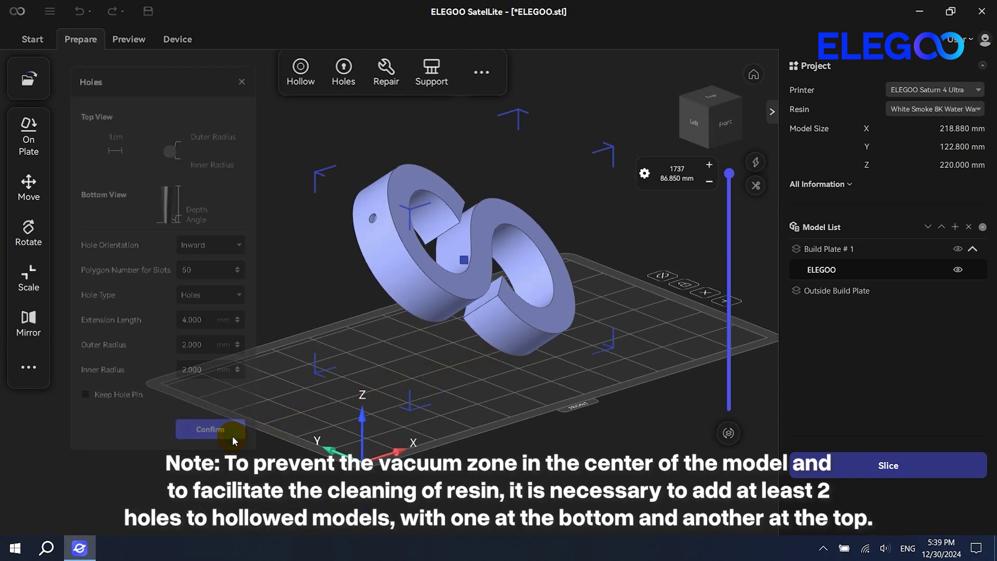
Step: Examine the hollowed interior and the lower hole in a cross-section at about 18 mm height
right_drag(613, 198, 487, 235)
drag(731, 175, 750, 362)
right_drag(606, 269, 542, 248)
scroll(475, 297, up, 6)
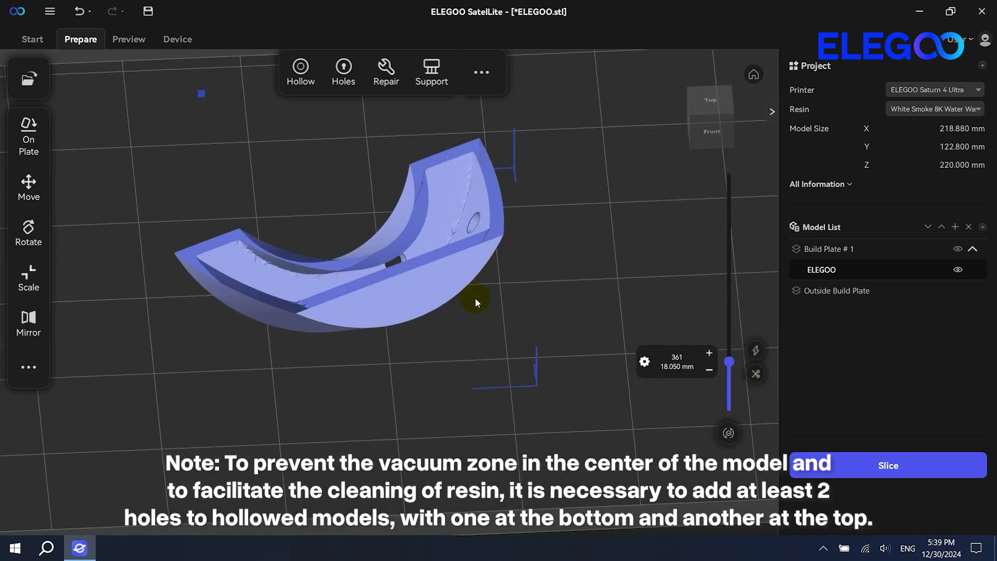
right_drag(475, 298, 535, 275)
Step: Restore the full-height home view of the model and repair its mesh
drag(729, 361, 732, 171)
click(754, 74)
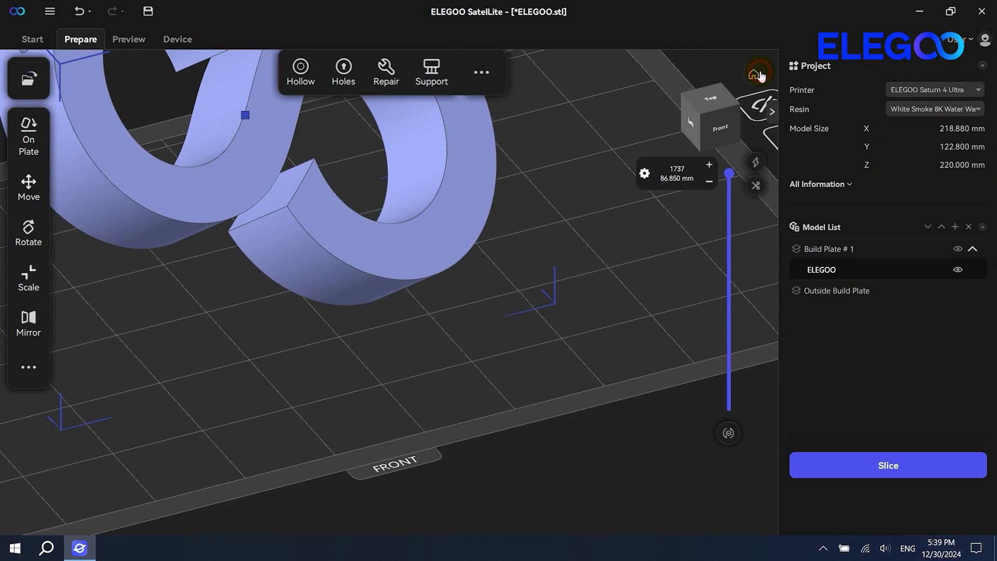
click(386, 77)
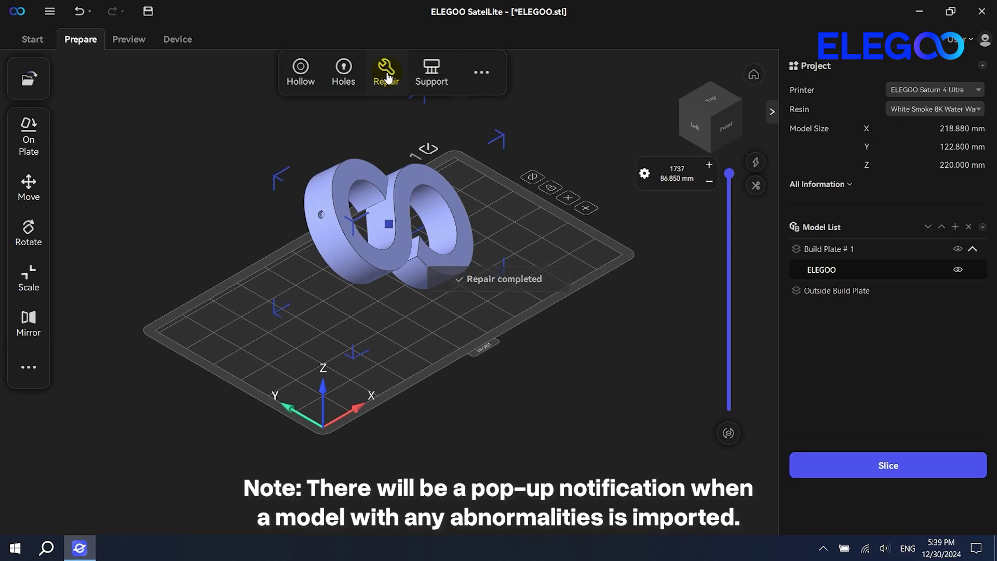
Step: Generate automatic EVO_60-100mm supports with internal shell support enabled, and return to the model preparation view
click(424, 70)
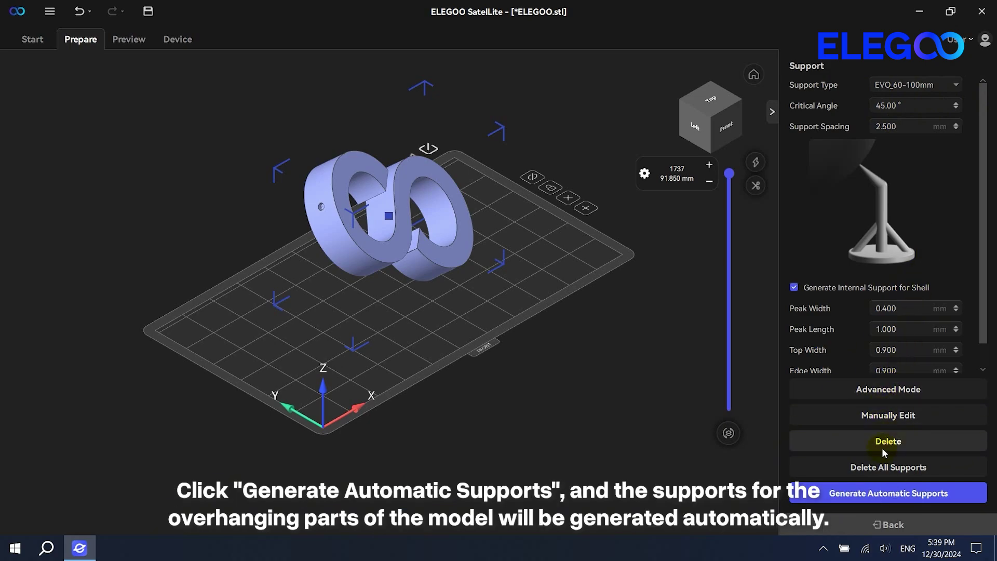
click(878, 490)
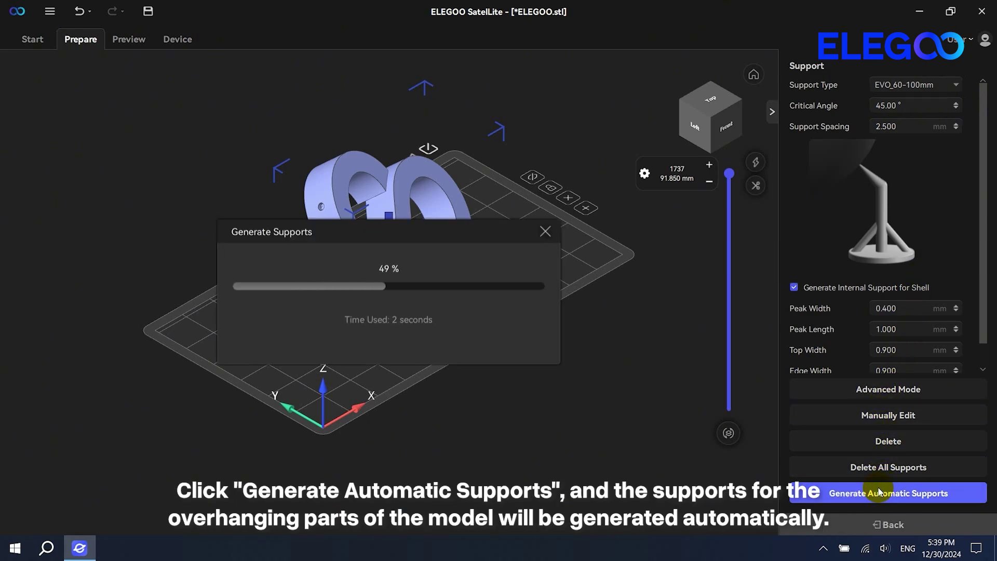
drag(539, 269, 616, 266)
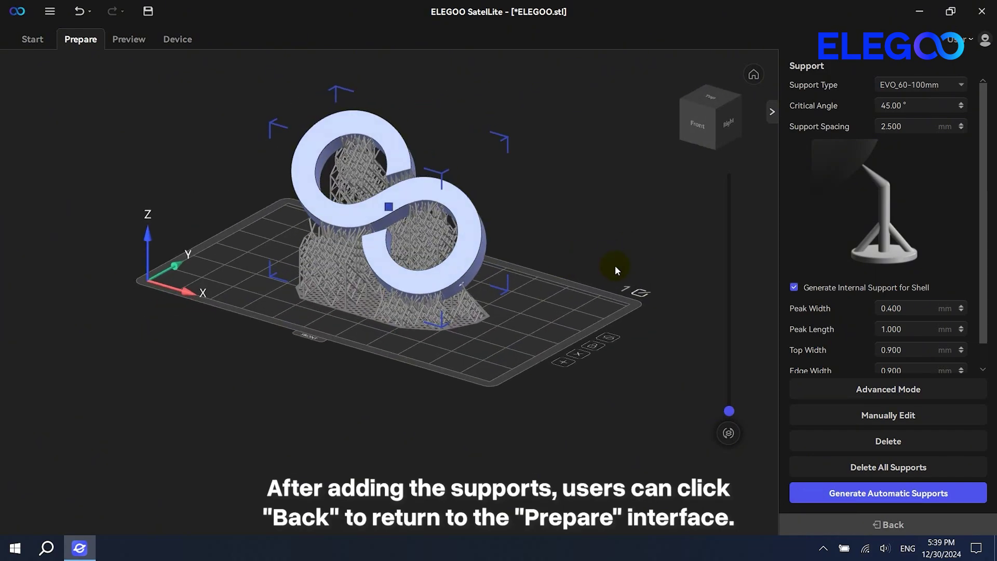
click(893, 525)
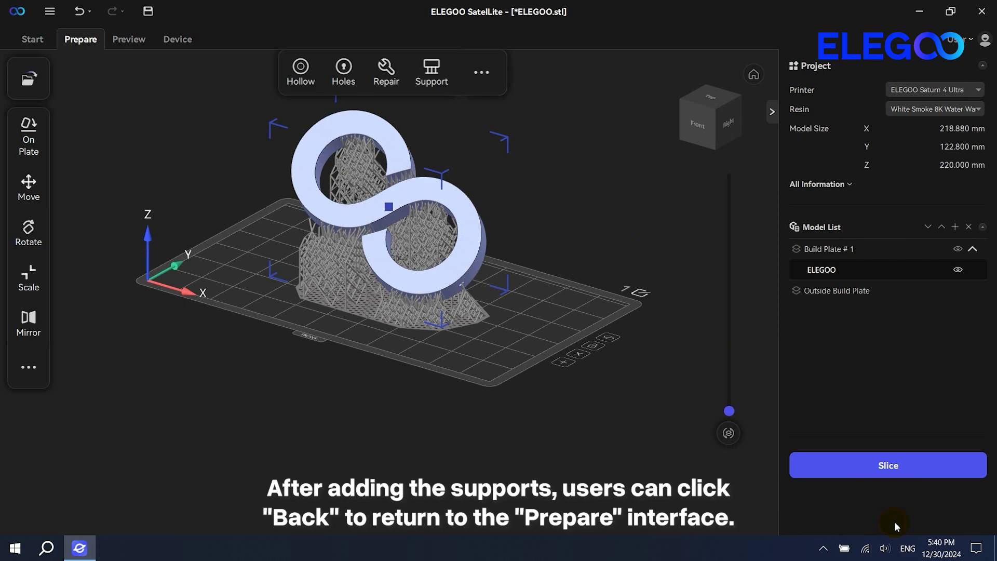
Step: Delete all supports from the model and leave support editing
click(444, 76)
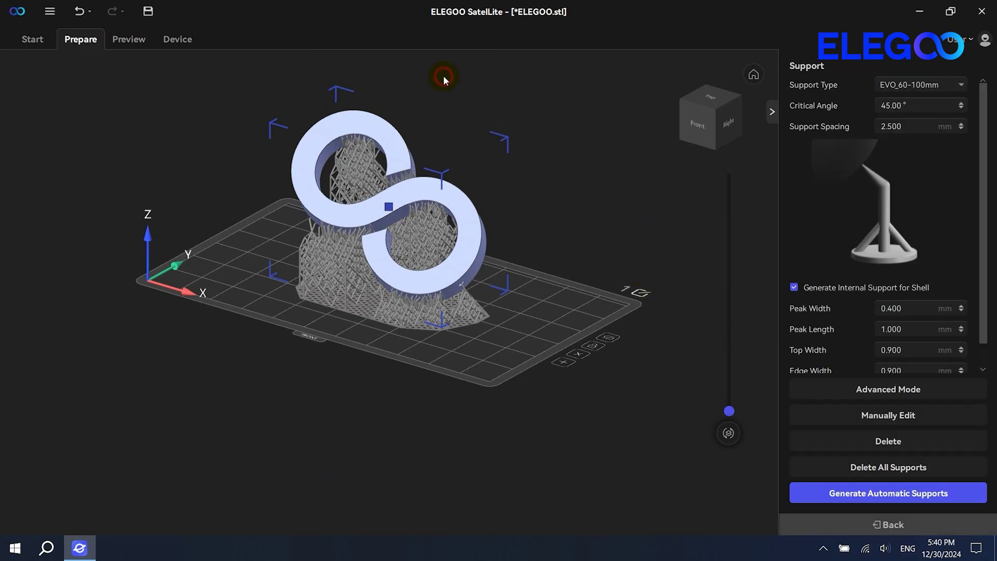
click(851, 467)
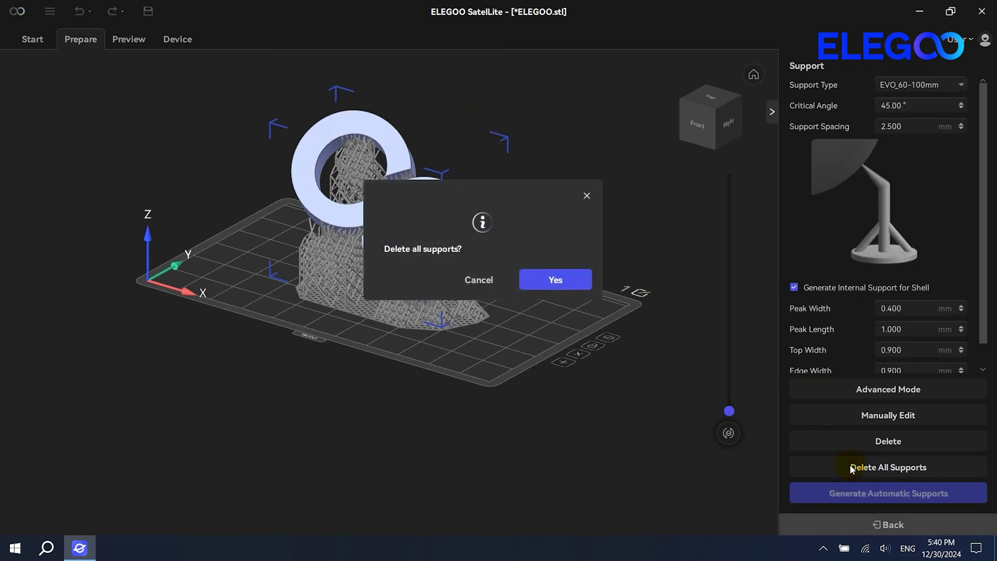
click(575, 279)
click(845, 521)
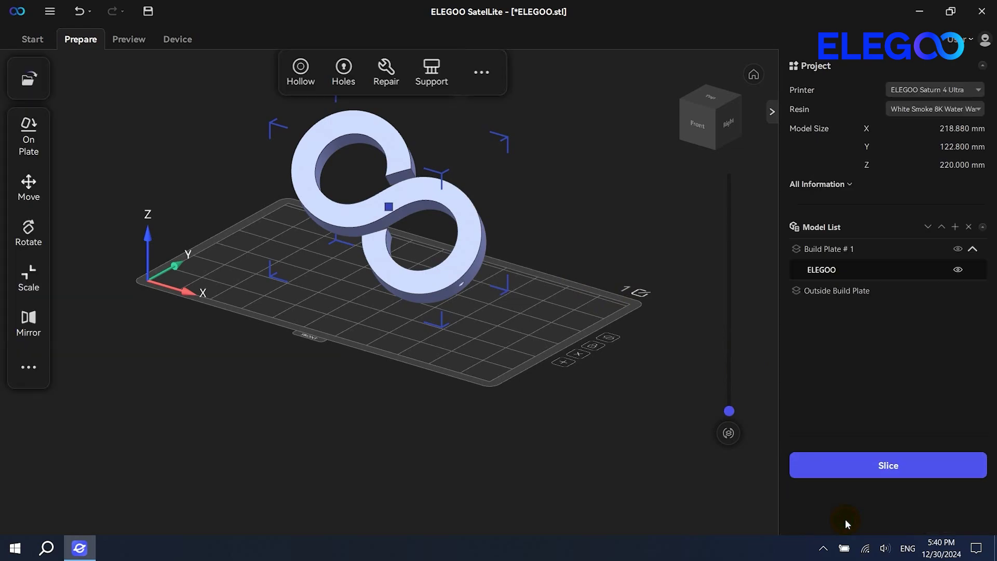
Step: Start a label reading ELEGOO and place its text region on the front face along the lower ring's upper arc
click(755, 75)
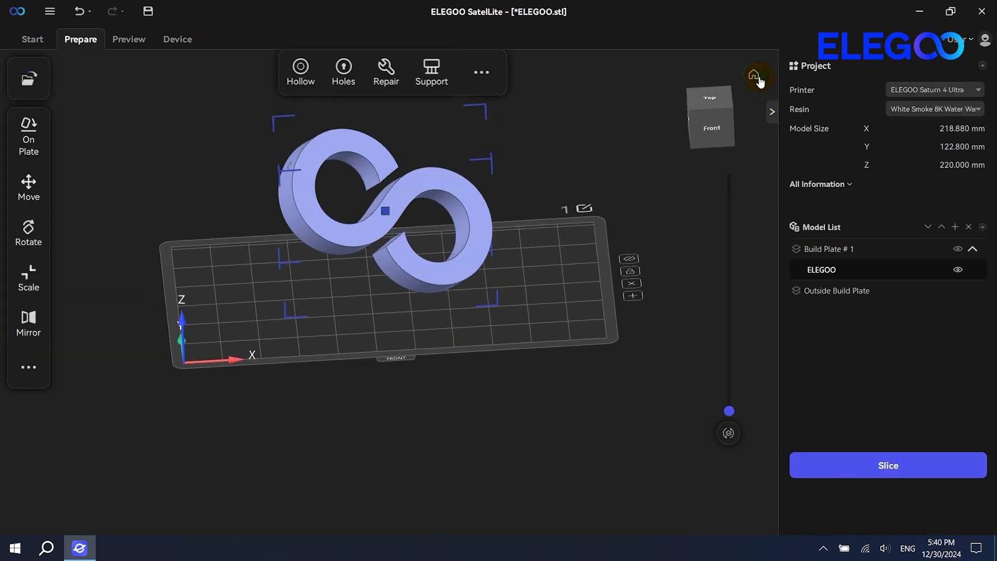
click(482, 76)
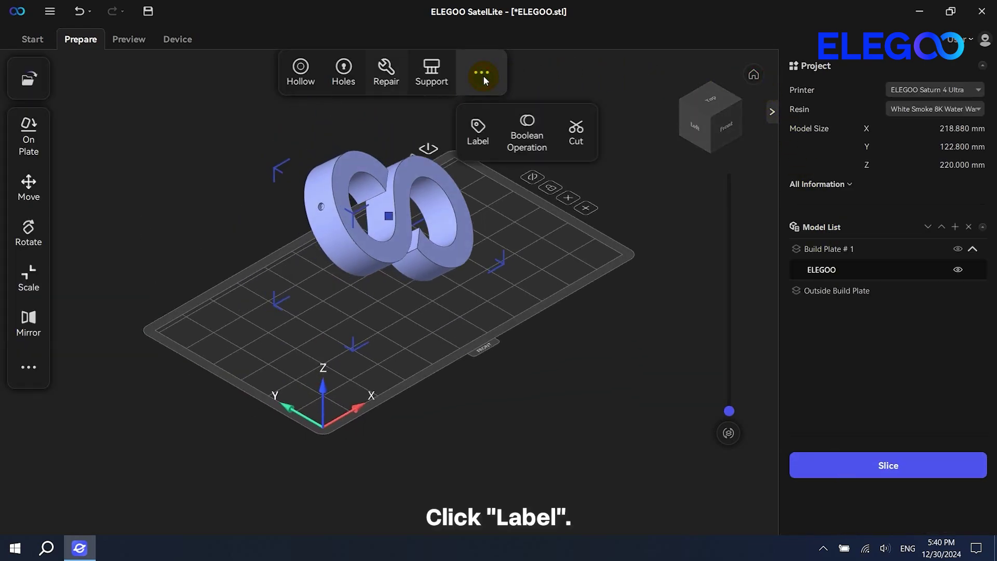
click(475, 124)
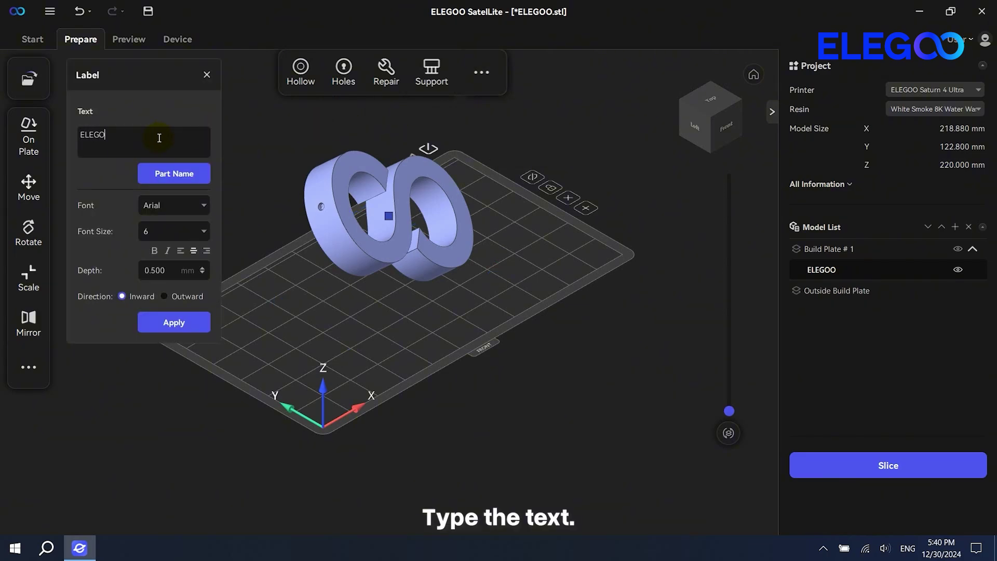
drag(516, 271, 437, 225)
scroll(435, 196, up, 5)
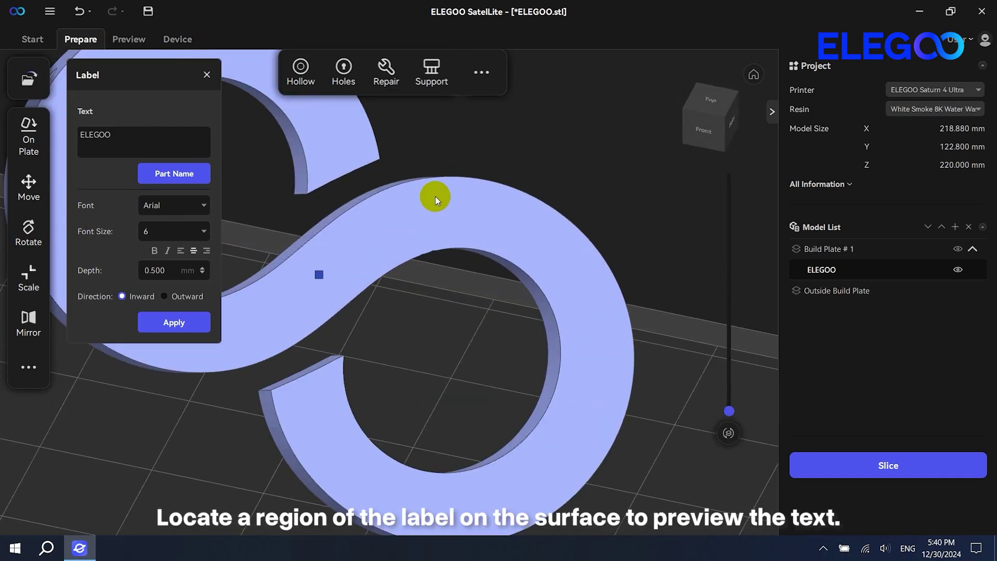
drag(393, 189, 547, 268)
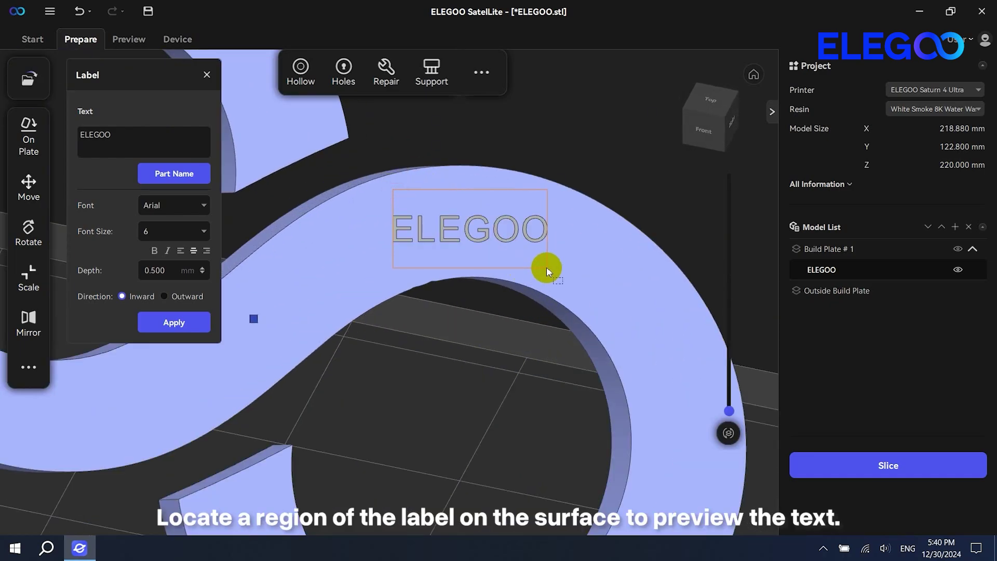
drag(348, 188, 531, 254)
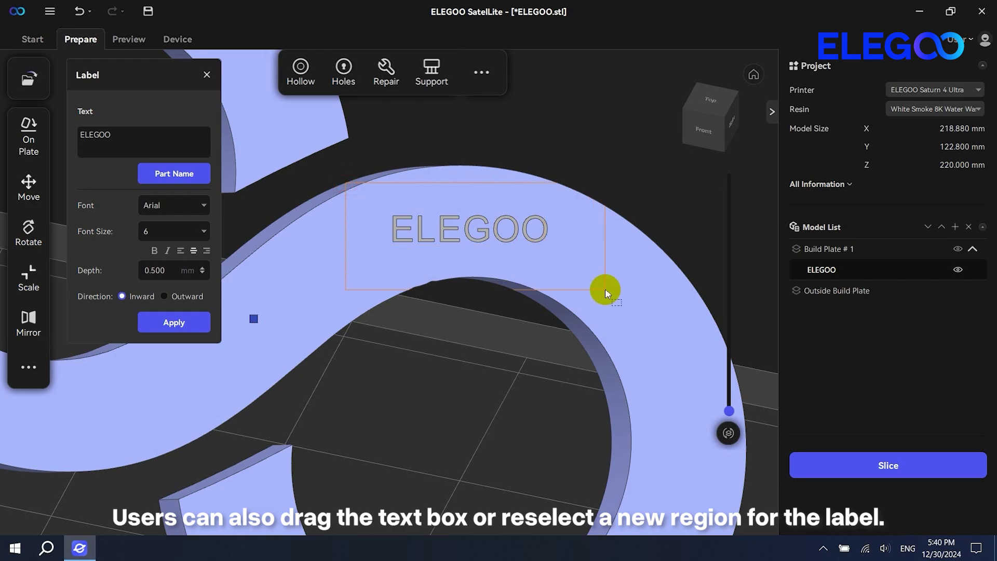
mouse_move(475, 238)
mouse_down()
mouse_move(466, 229)
mouse_move(461, 238)
mouse_up()
Step: Set the label font to HarmonyOS Sans with font size 6
click(176, 207)
scroll(175, 288, down, 5)
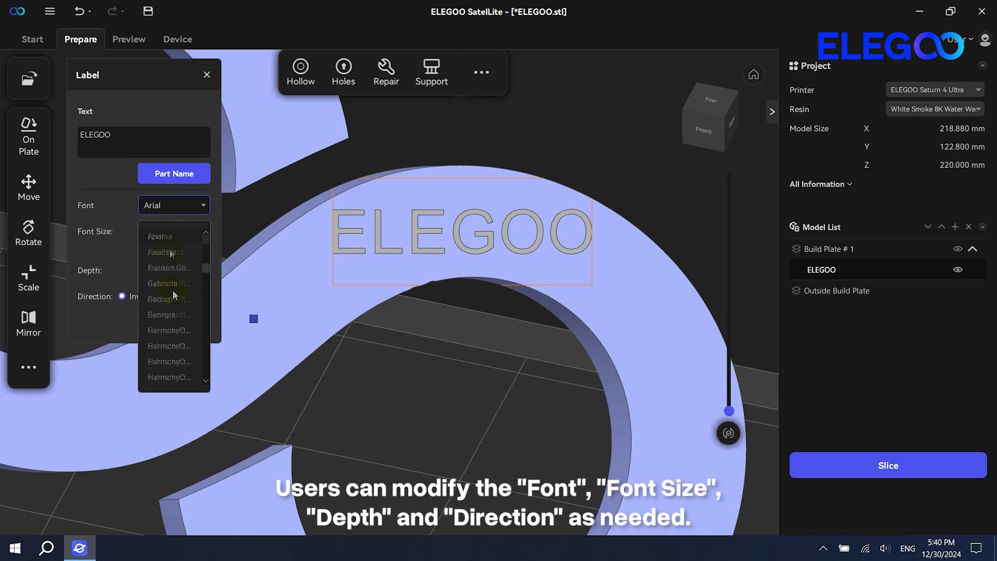
click(175, 285)
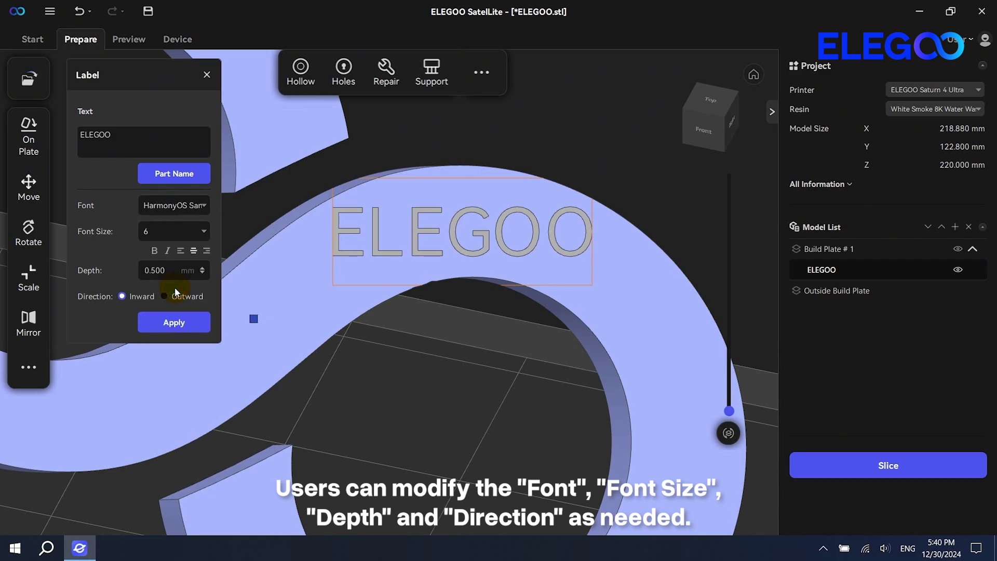
click(175, 237)
click(177, 231)
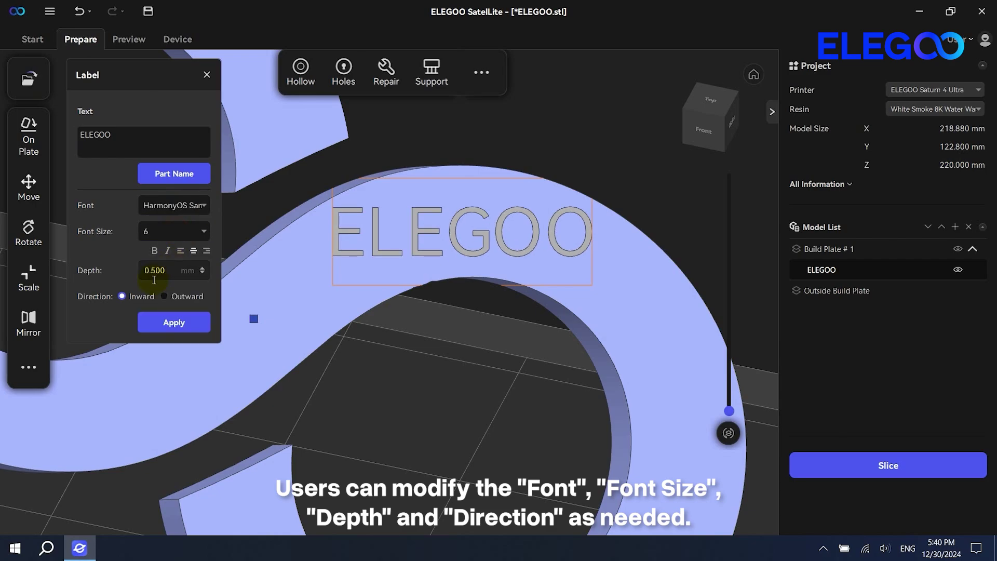
Step: Try the Outward direction on the label and view the lettering up close
drag(349, 297, 405, 294)
scroll(328, 218, up, 6)
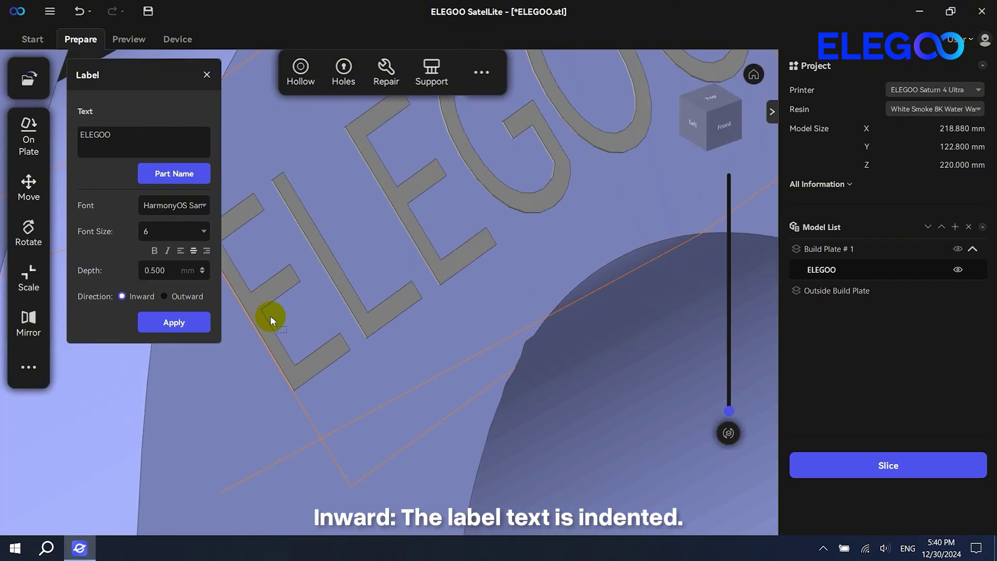
click(164, 296)
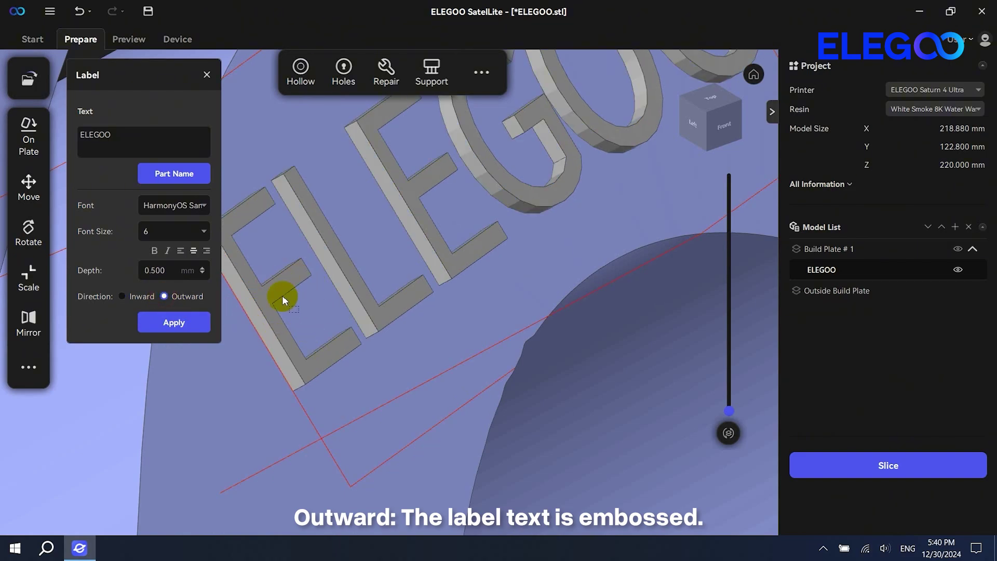
Step: Set the label direction to Inward, apply it at 0.500 mm depth and finish labelling from the home view
click(122, 296)
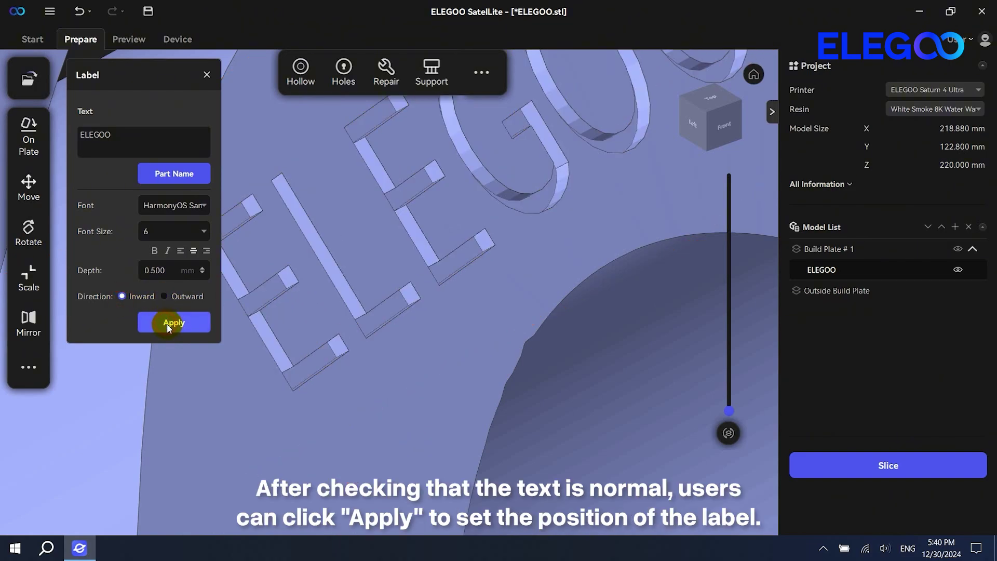
click(172, 321)
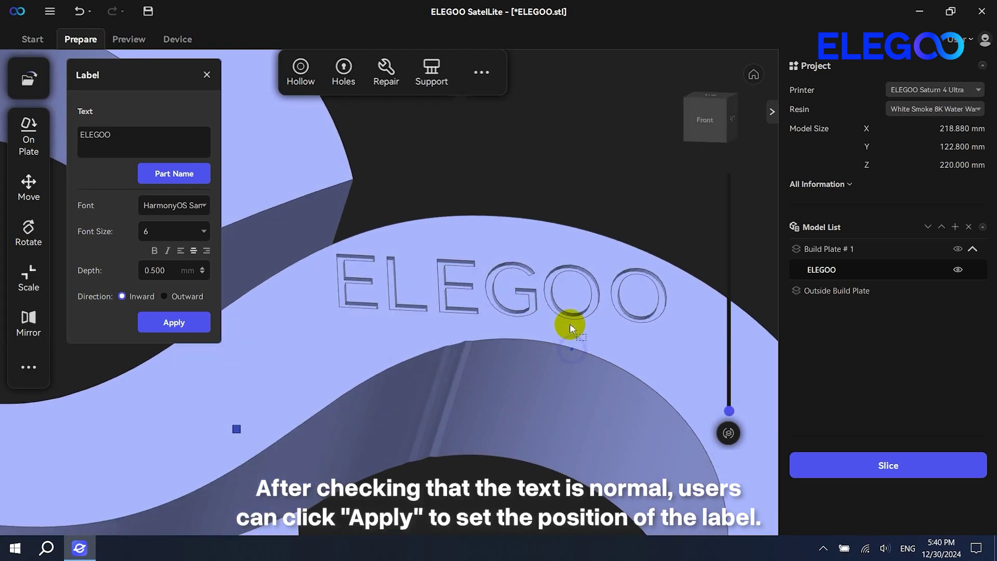
right_drag(570, 325, 562, 348)
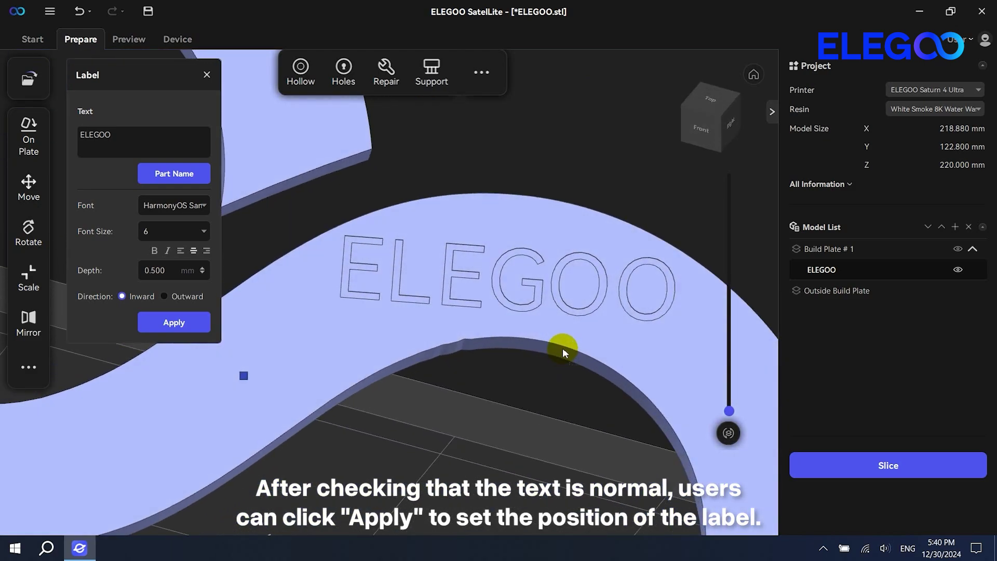
click(753, 78)
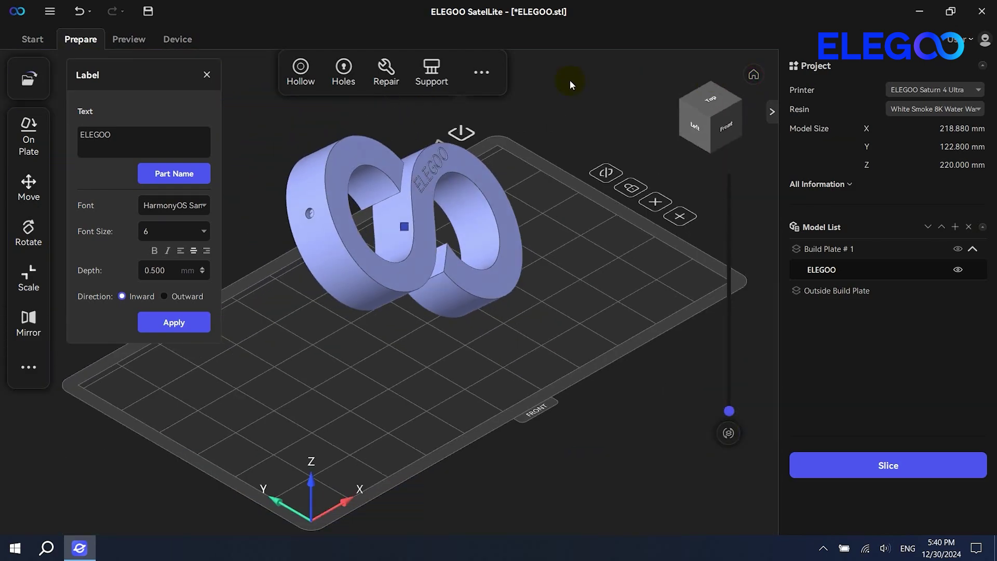
click(207, 75)
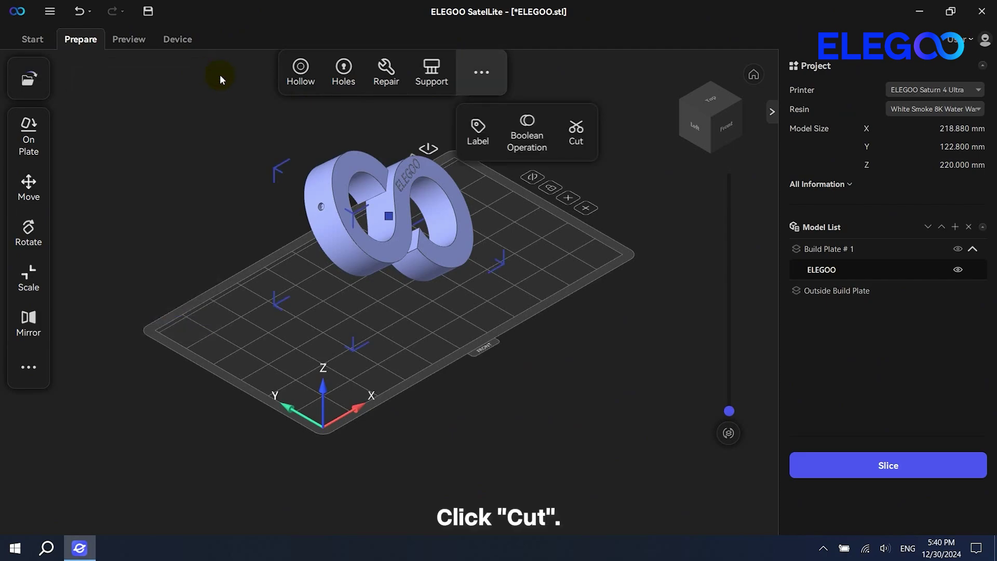
Step: Start a cut along X and place the cutting plane through the upper ring at X about 78.9 mm
click(574, 130)
drag(506, 236, 420, 219)
right_drag(419, 217, 415, 218)
click(316, 198)
middle_drag(365, 208, 423, 274)
scroll(384, 273, up, 2)
scroll(384, 273, up, 3)
click(408, 280)
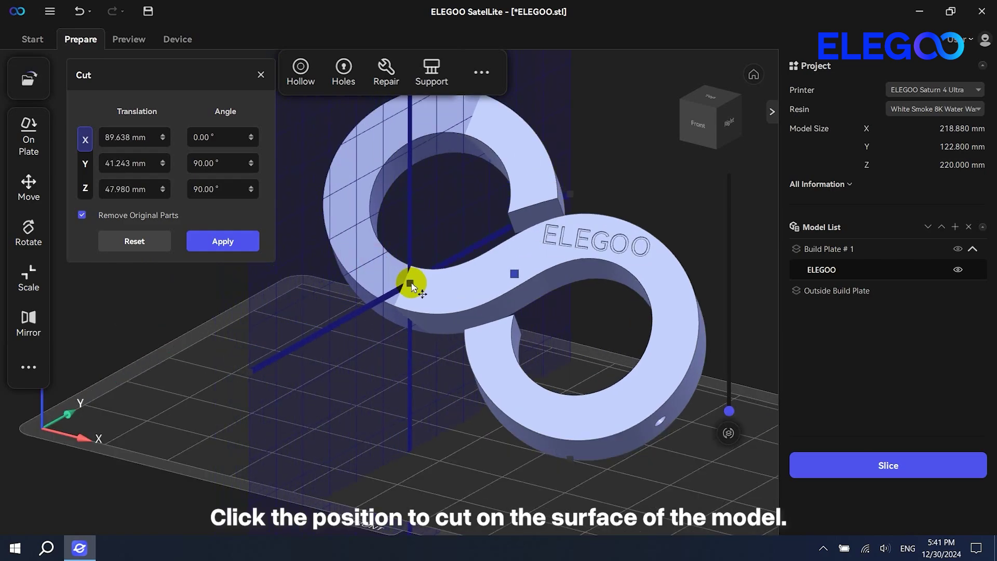
click(371, 244)
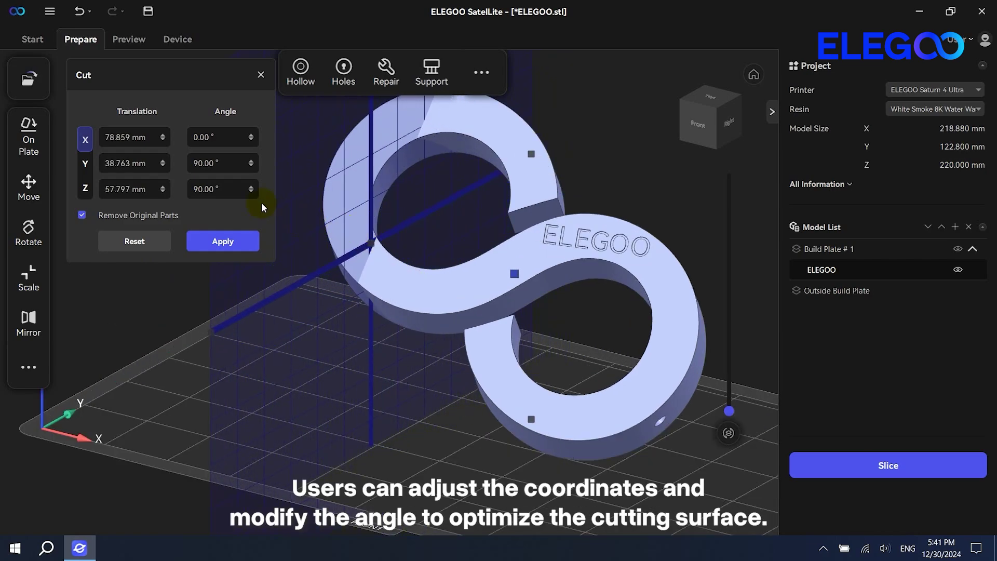
Step: Shift the cutting plane to X 87.859 mm with a Y angle of 83° and apply the cut, accepting support deletion
click(162, 136)
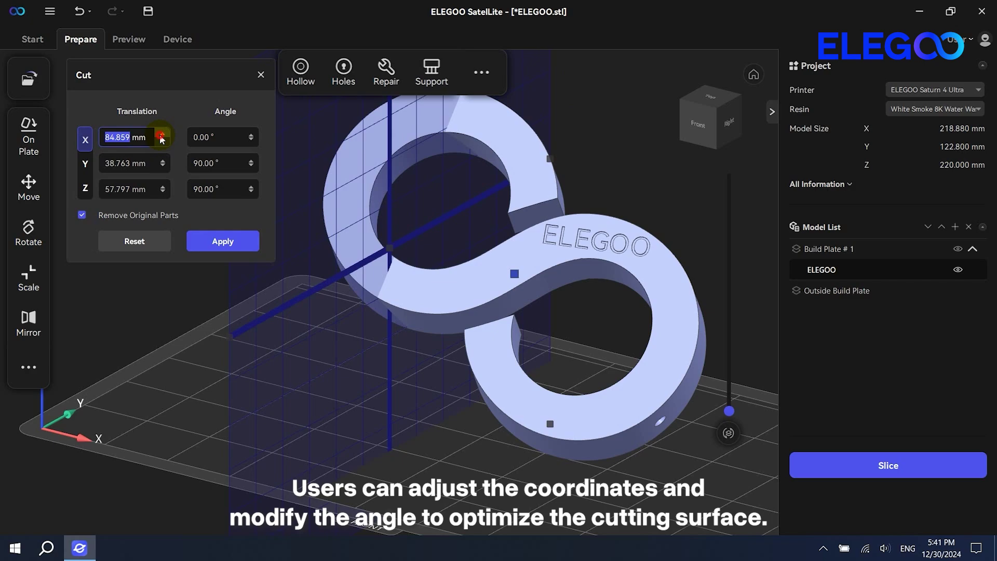
click(162, 135)
click(251, 168)
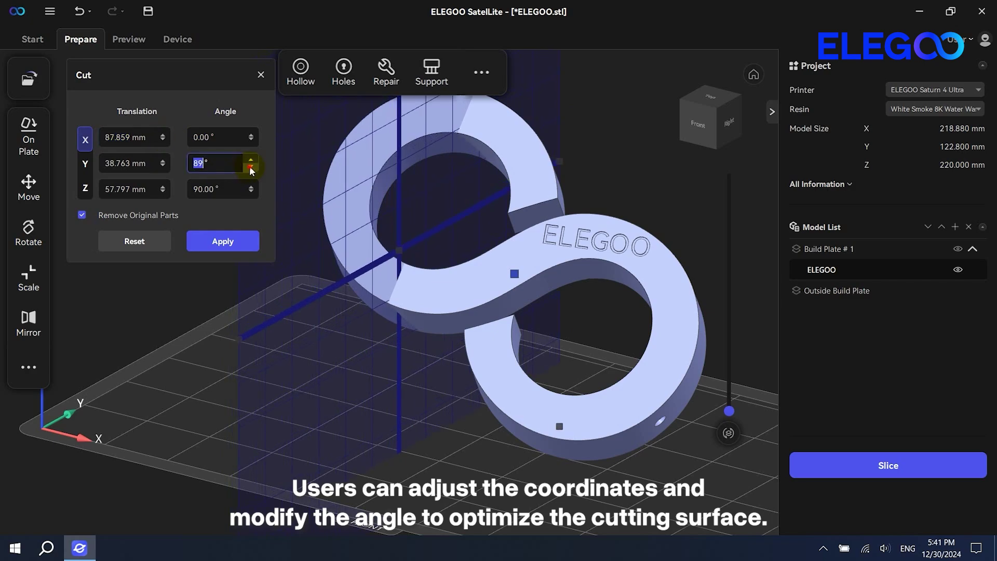
click(250, 167)
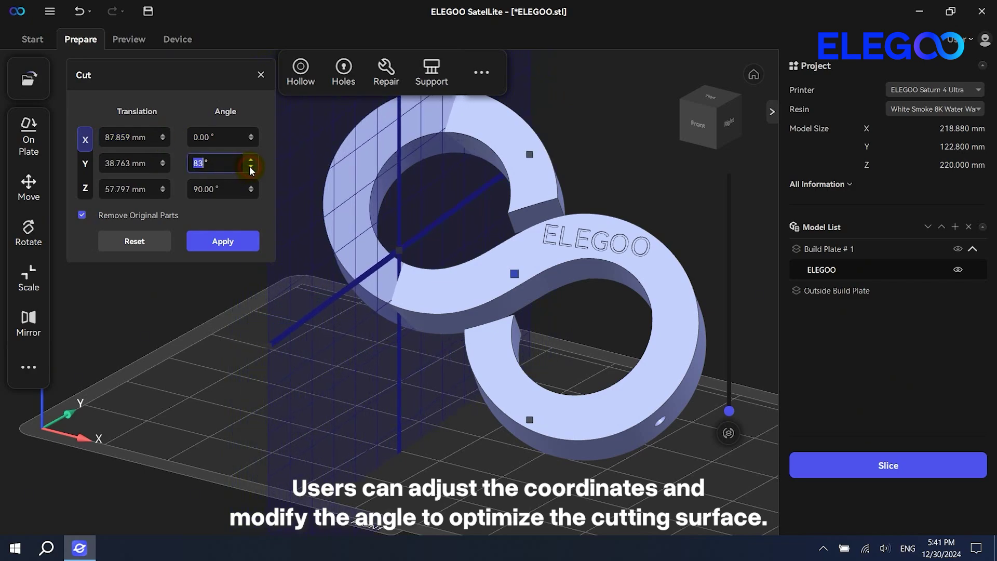
click(230, 242)
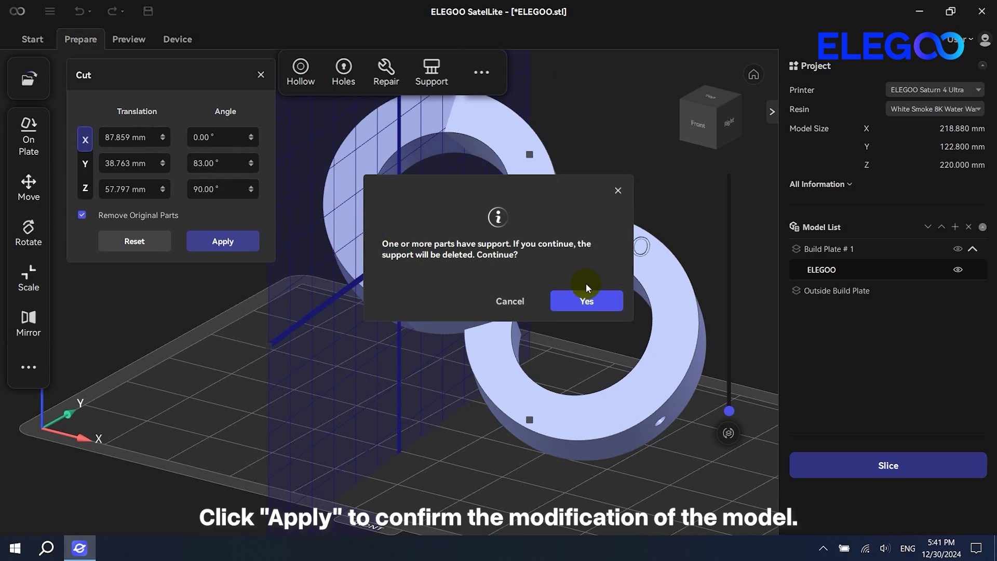
click(586, 299)
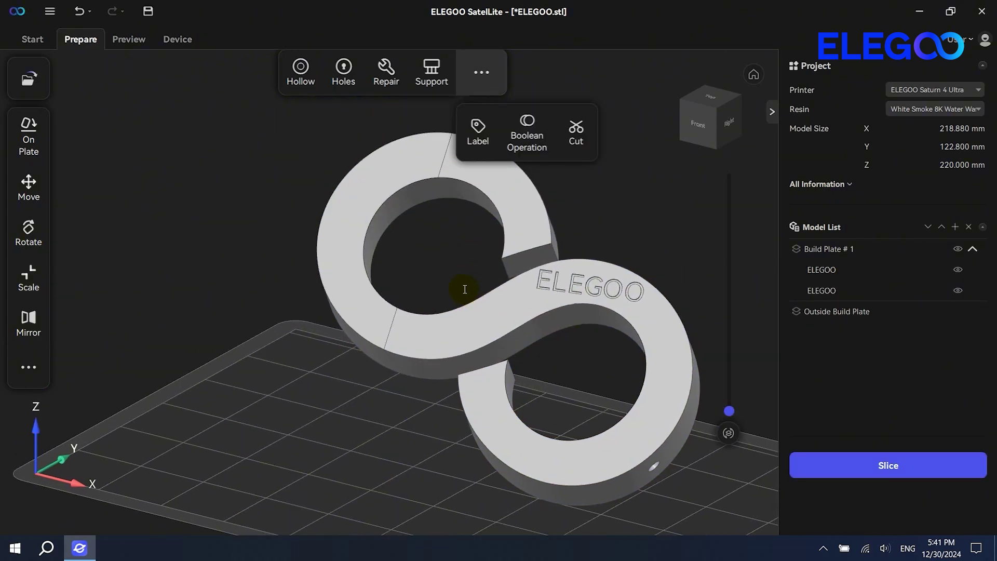
Step: Move the cut-off ring segment away from the rest of the model to inspect the cut, and undo the move
click(383, 260)
drag(383, 261, 257, 238)
click(522, 330)
drag(551, 346, 493, 340)
click(75, 15)
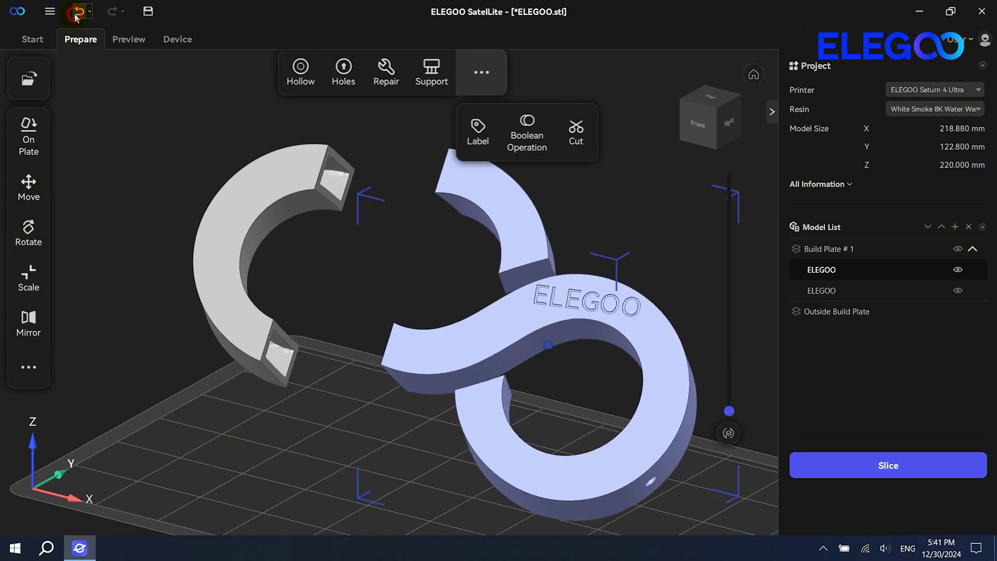
click(76, 15)
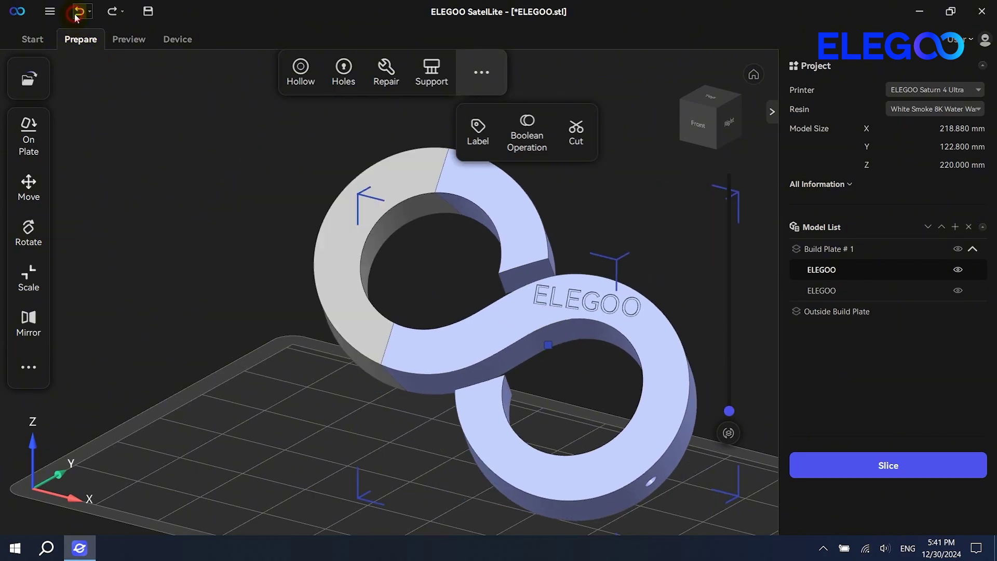
Step: Merge the two ELEGOO parts with a Boolean union and move the merged model along the plate in the negative X direction
ctrl+click(343, 210)
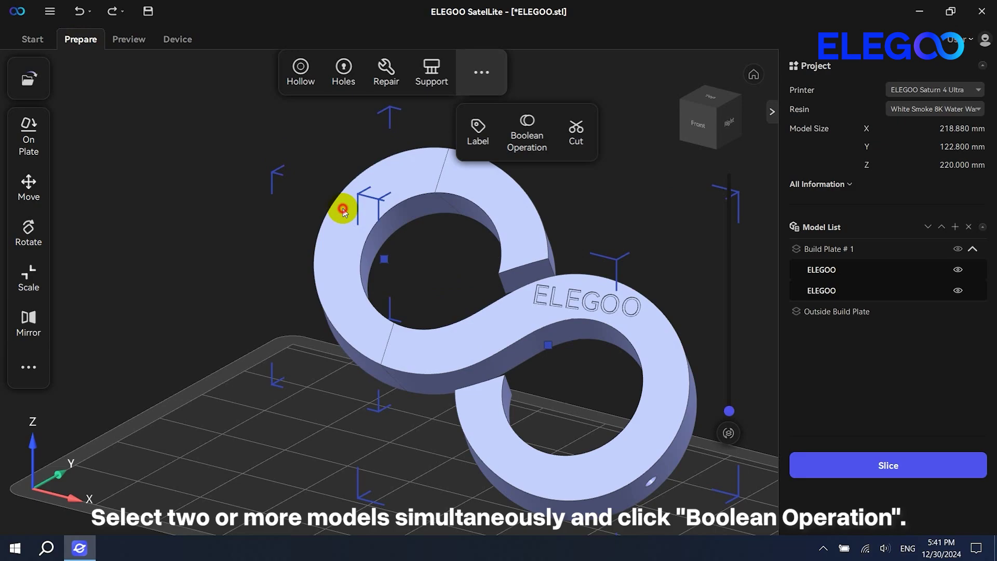
click(537, 125)
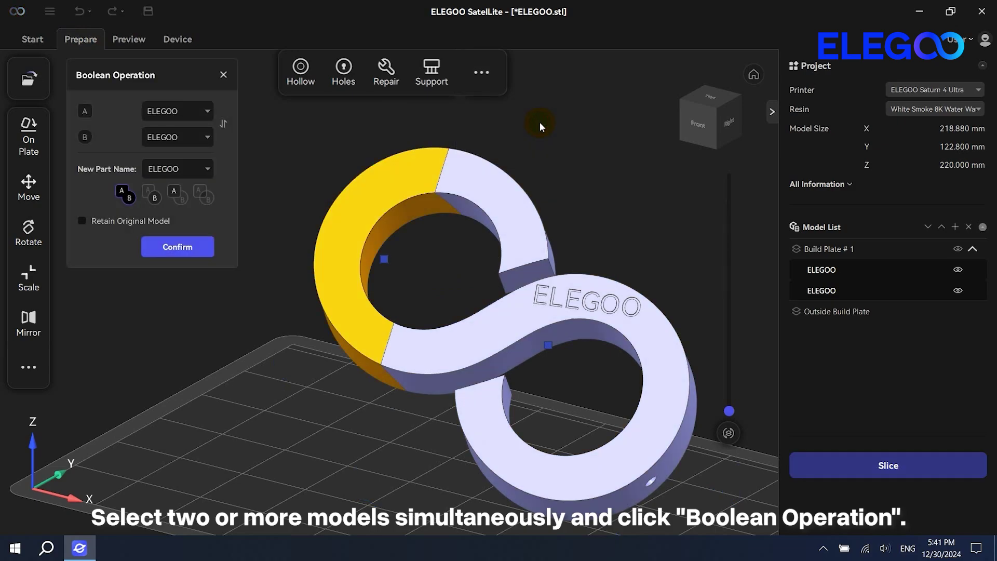
click(151, 202)
click(176, 204)
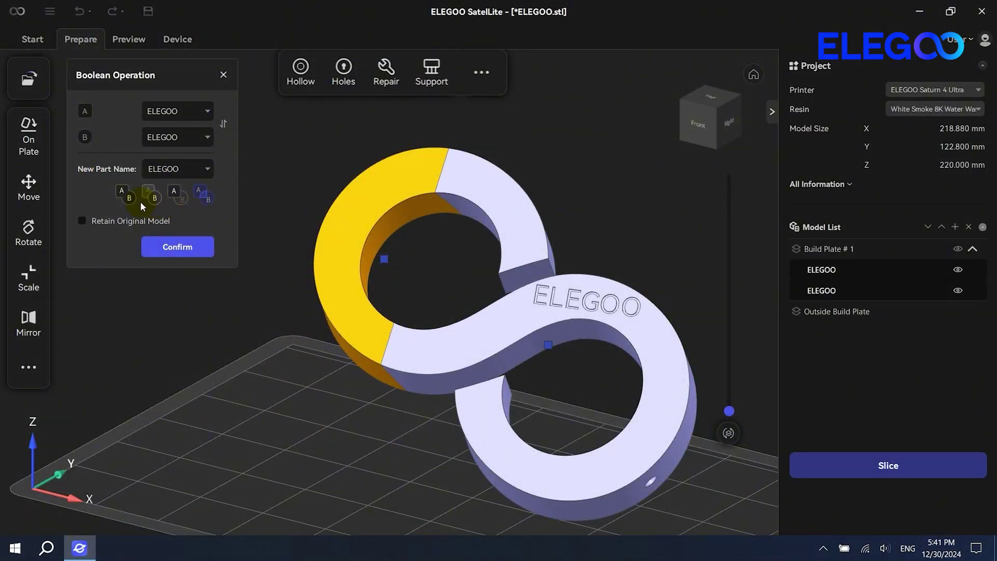
click(129, 198)
click(171, 248)
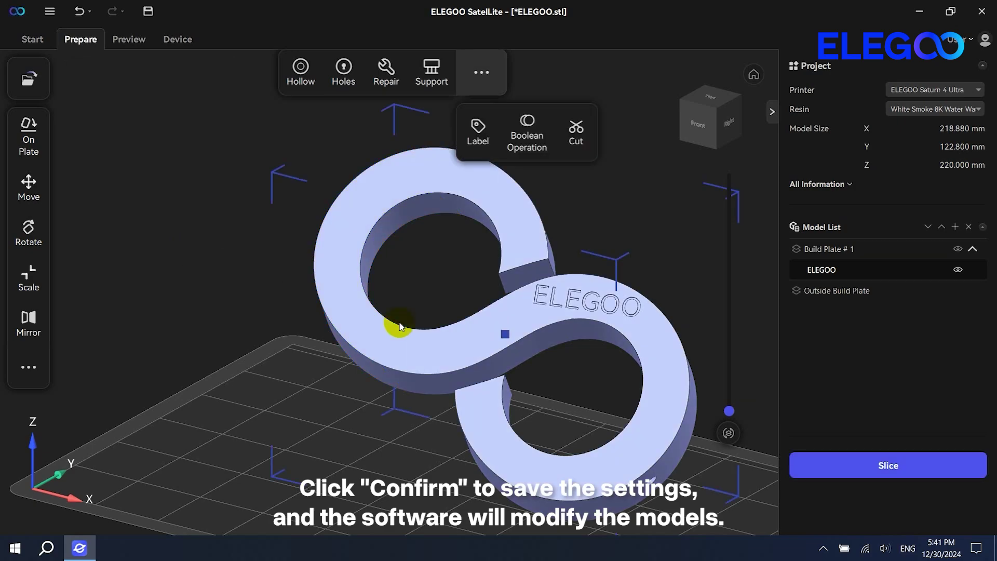
drag(514, 334, 343, 349)
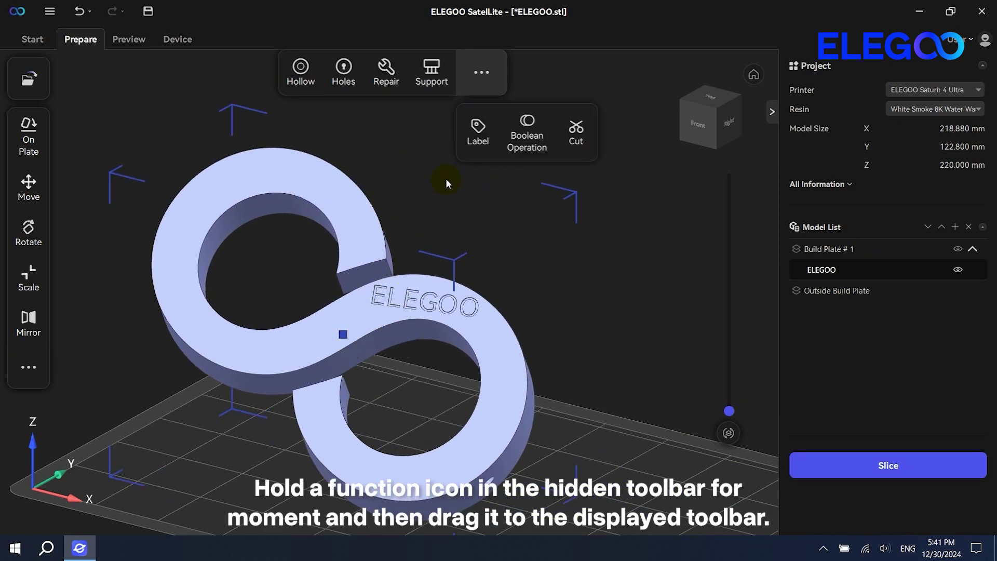
Step: Try moving the Label function between the hidden and displayed tool sets
mouse_move(477, 130)
mouse_down()
mouse_move(412, 72)
mouse_move(485, 131)
mouse_up()
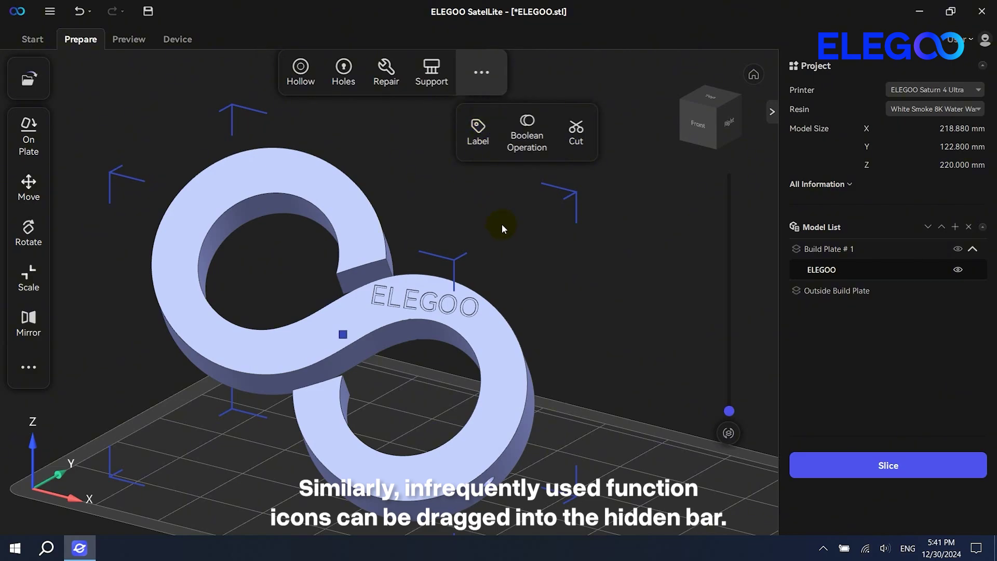